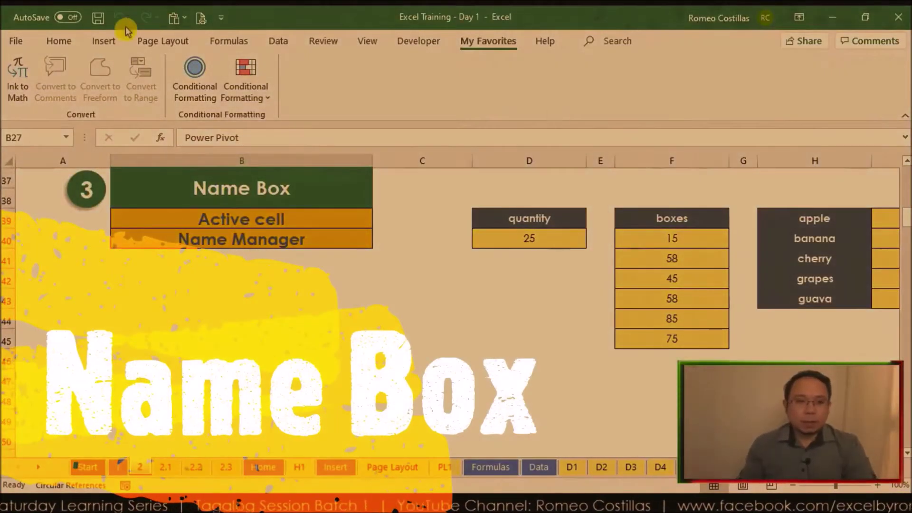
Show the Home ribbon, view the quantity, boxes and fruit tables, and select D40
left_click(59, 41)
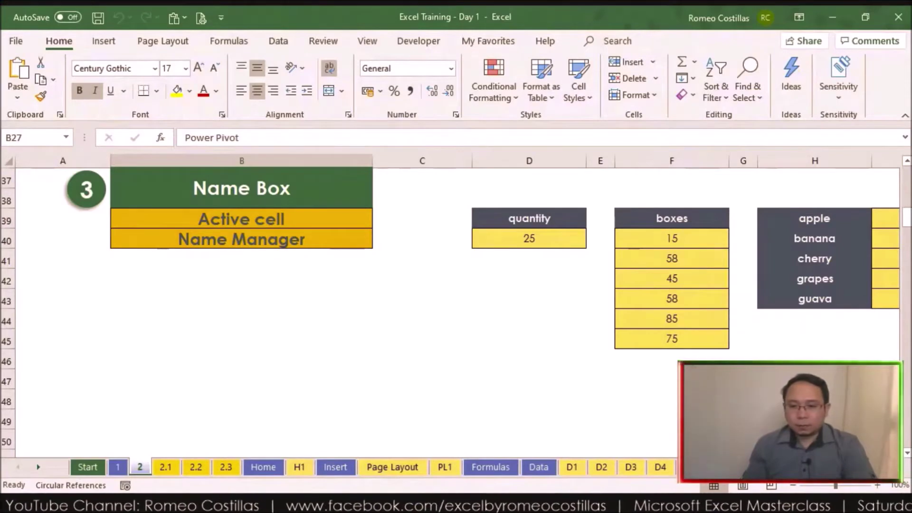
scroll(456, 304, "right", 3)
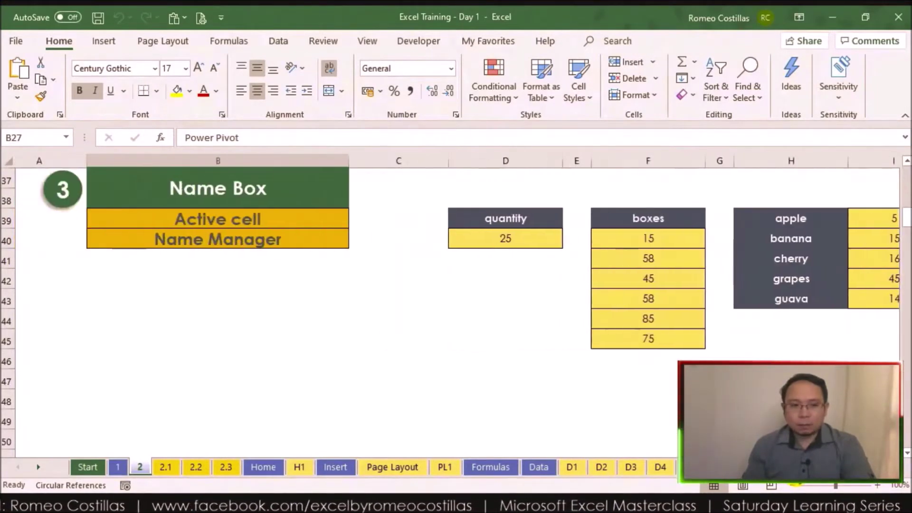
scroll(456, 304, "right", 3)
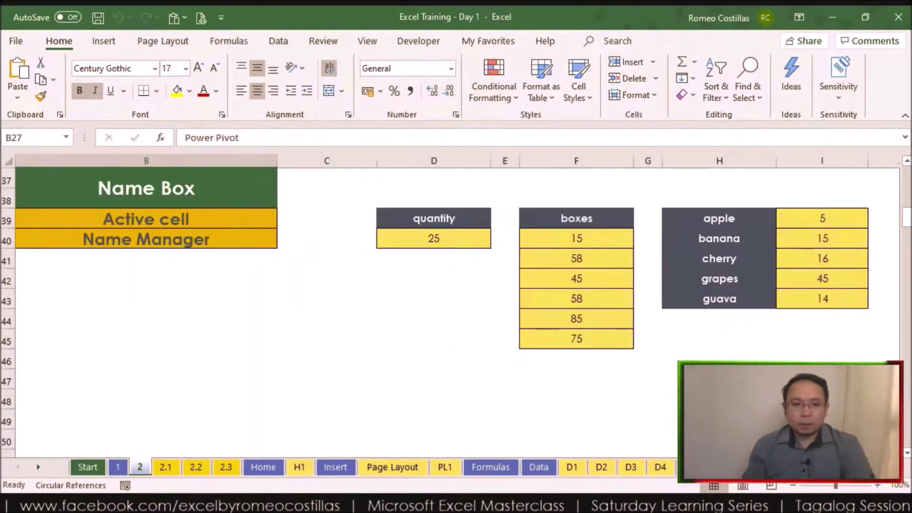
scroll(456, 304, "left", 3)
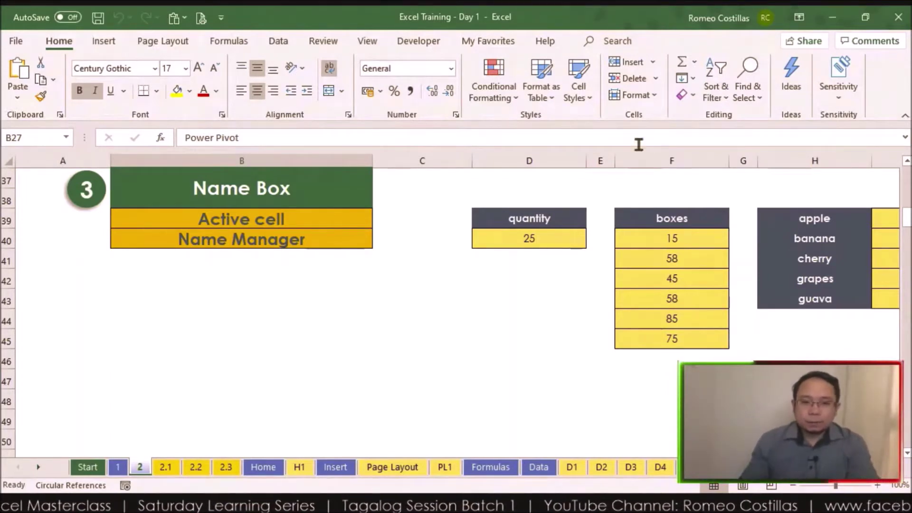
left_click(546, 240)
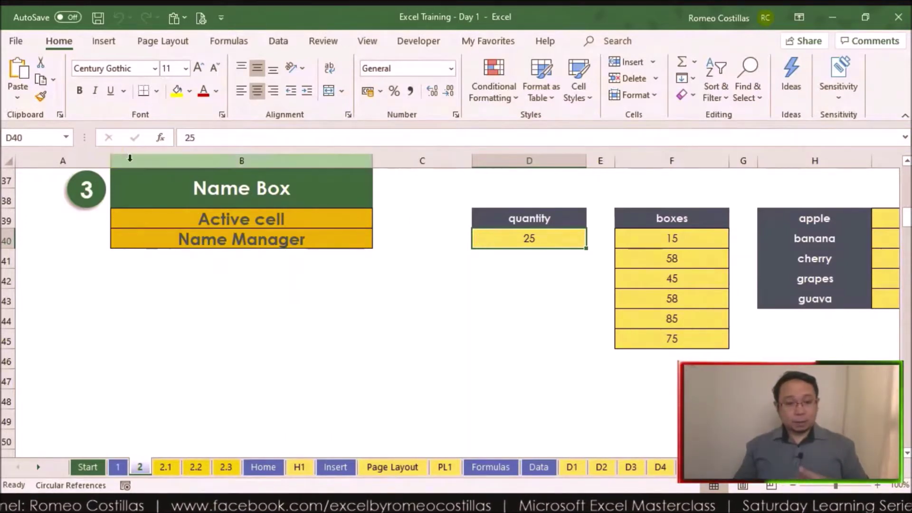
Name cell D40, holding 25, 'quantity' using the Name Box
left_click(49, 137)
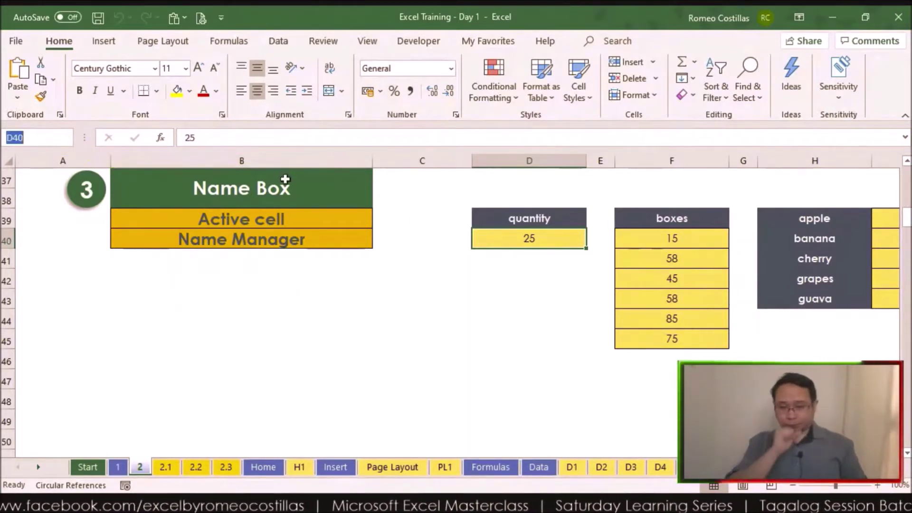
type("quantity")
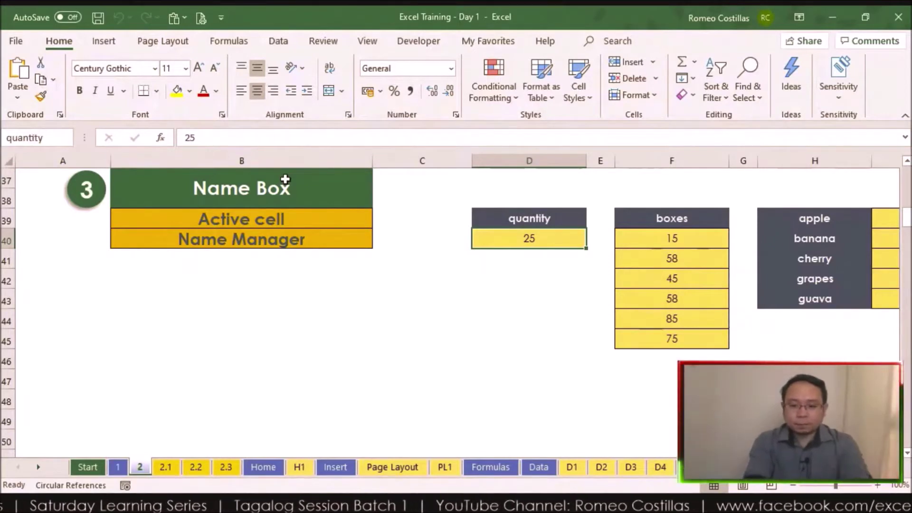
key("Return")
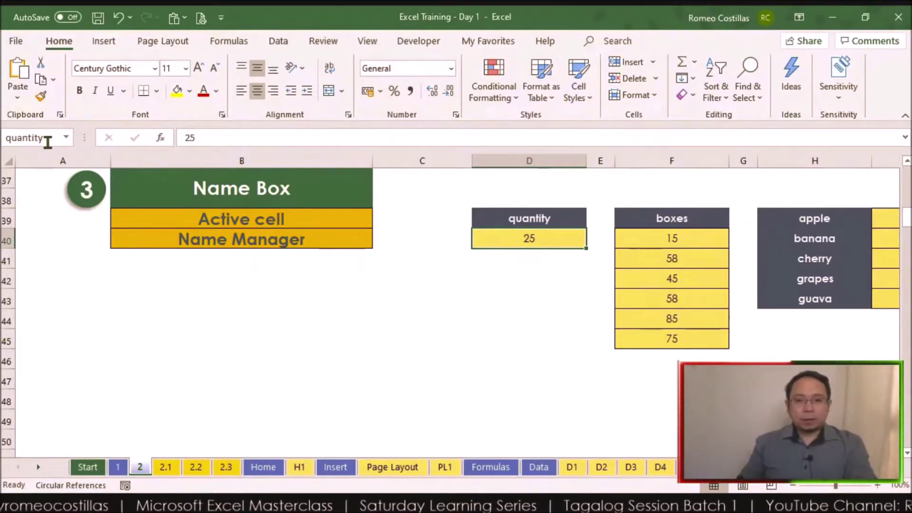
Enter =quantity in D43 so it returns 25 from the named cell
left_click(542, 293)
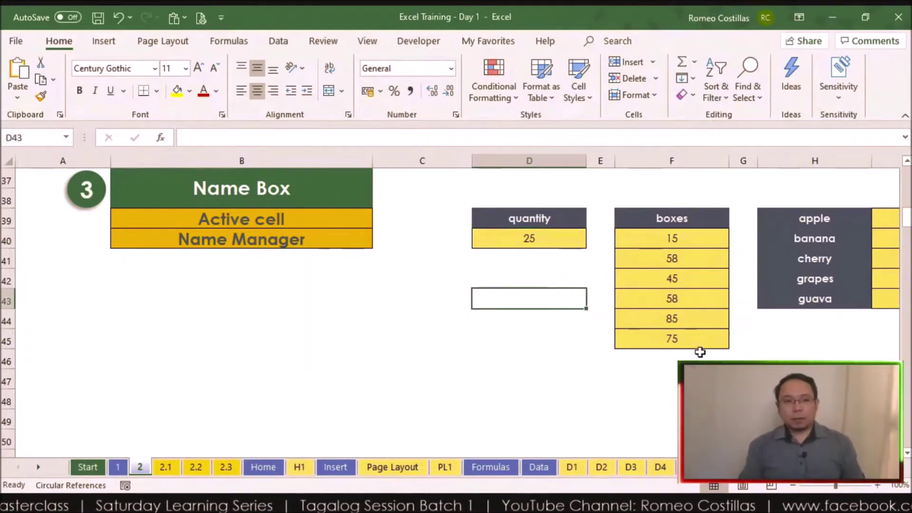
left_click(545, 235)
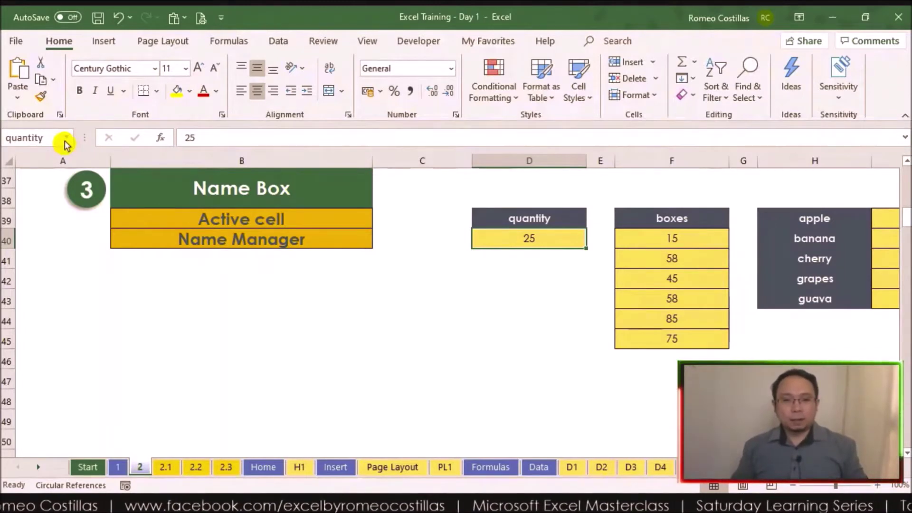
left_click(524, 295)
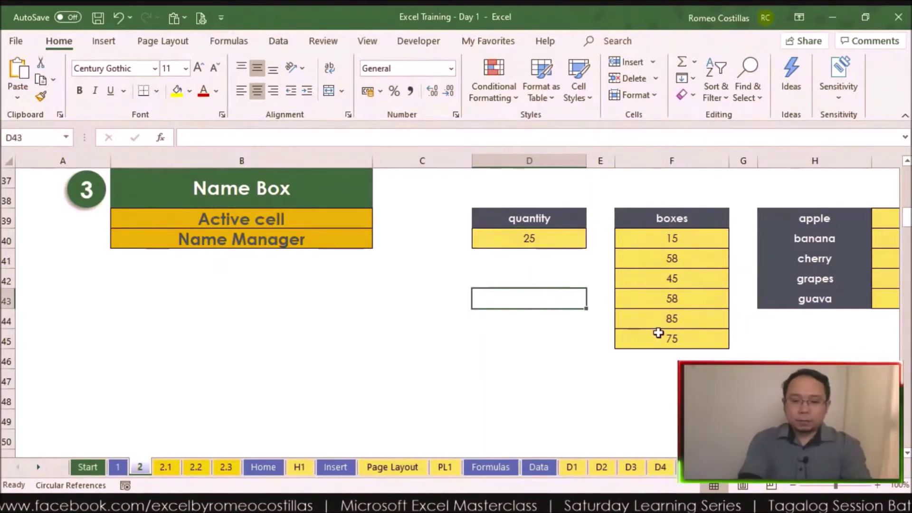
type("=")
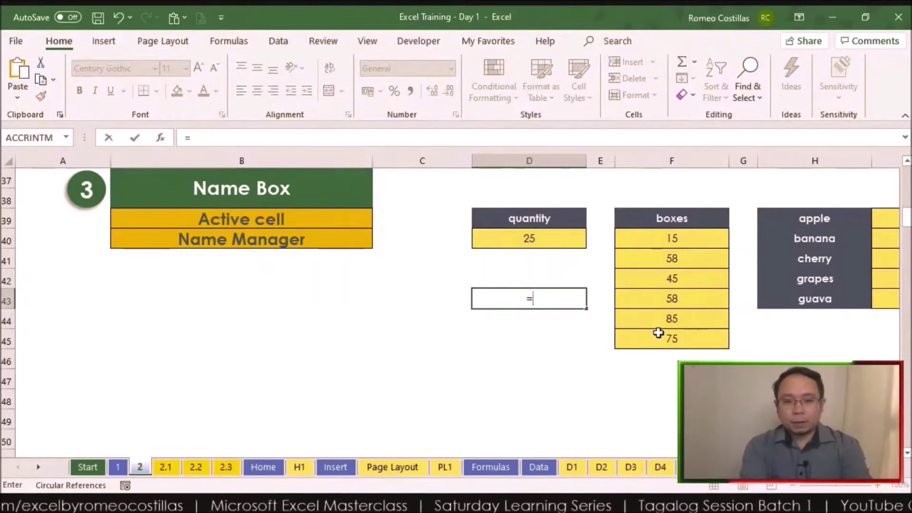
type("quanti")
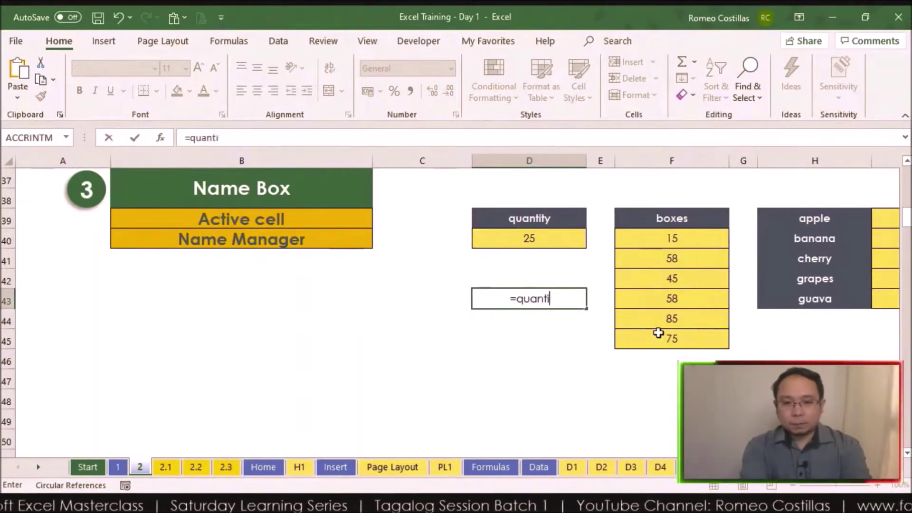
type("ty")
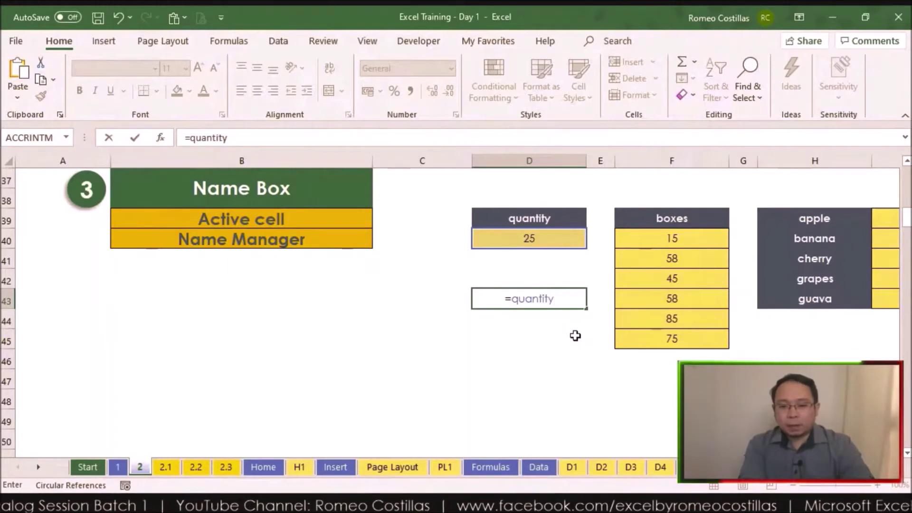
key("Return")
key("Up")
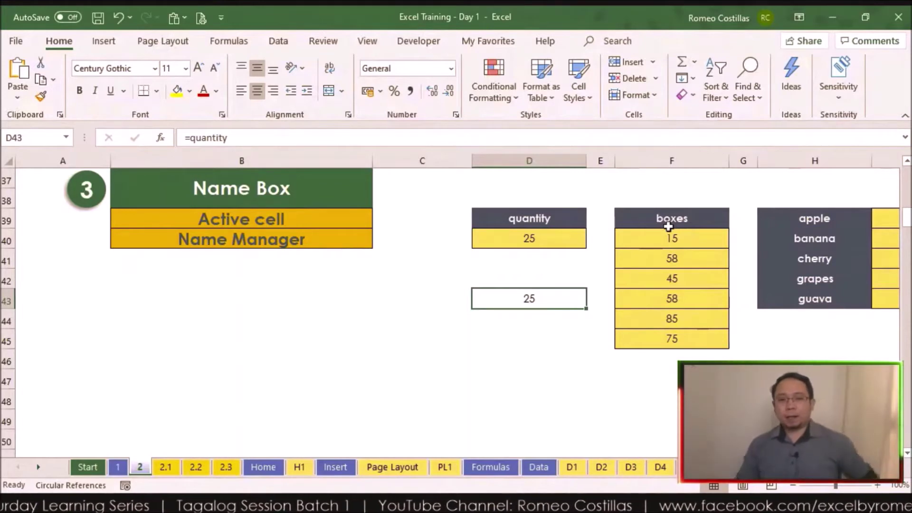
left_click(684, 236)
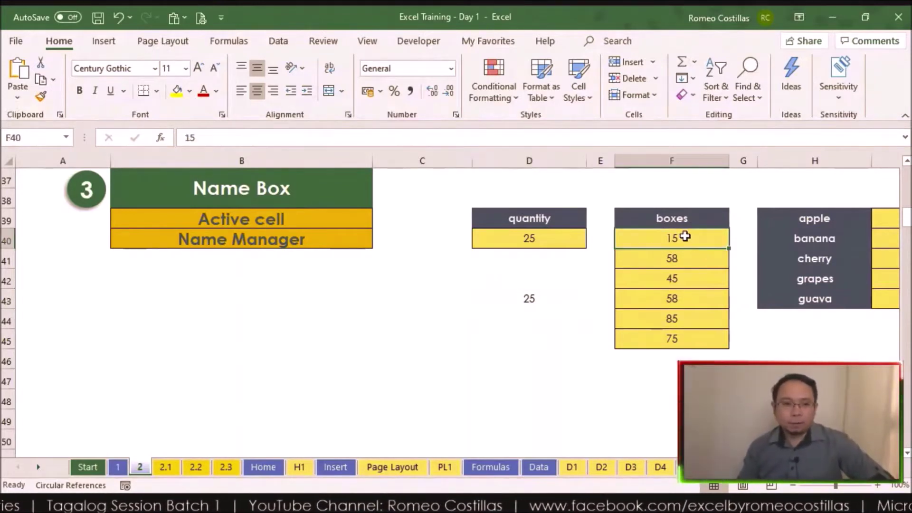
Name the range F40:F45, values 15 through 75, 'boxes' via the Name Box
left_click(680, 339)
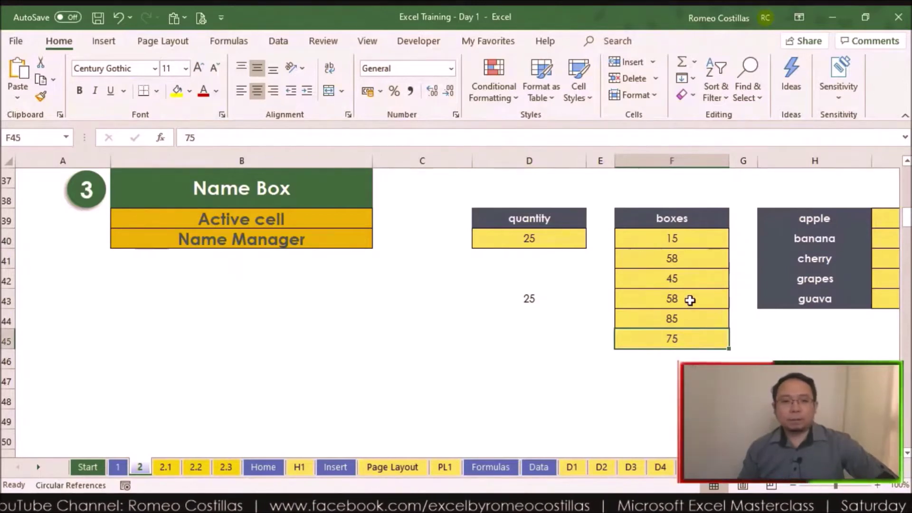
left_click(662, 216)
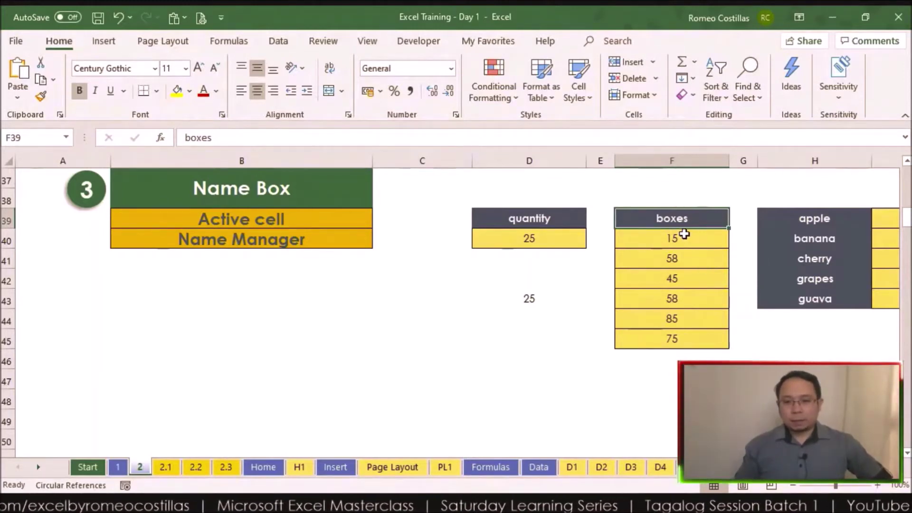
left_click_drag(688, 239, 690, 340)
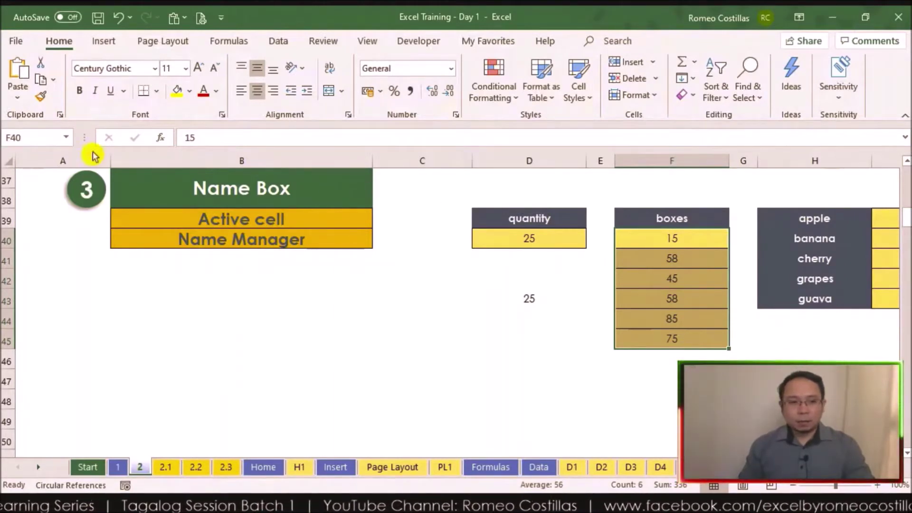
left_click(42, 139)
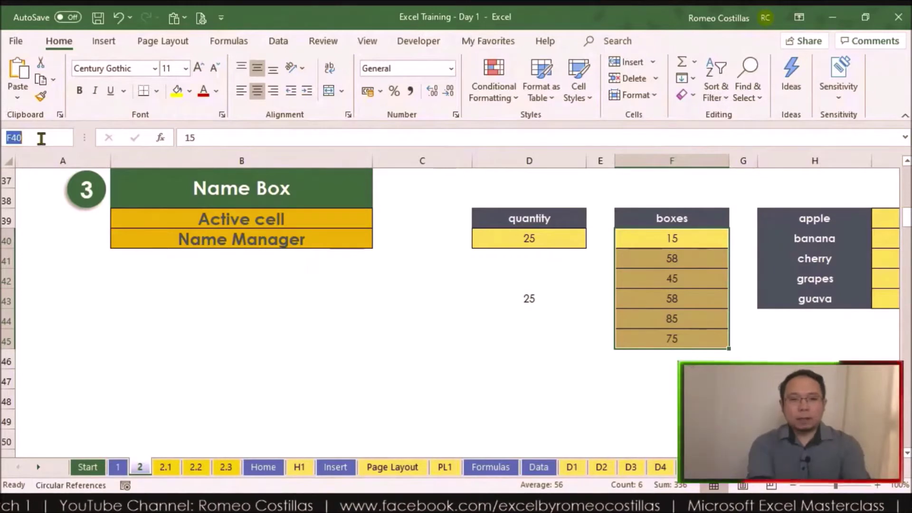
type("boxes")
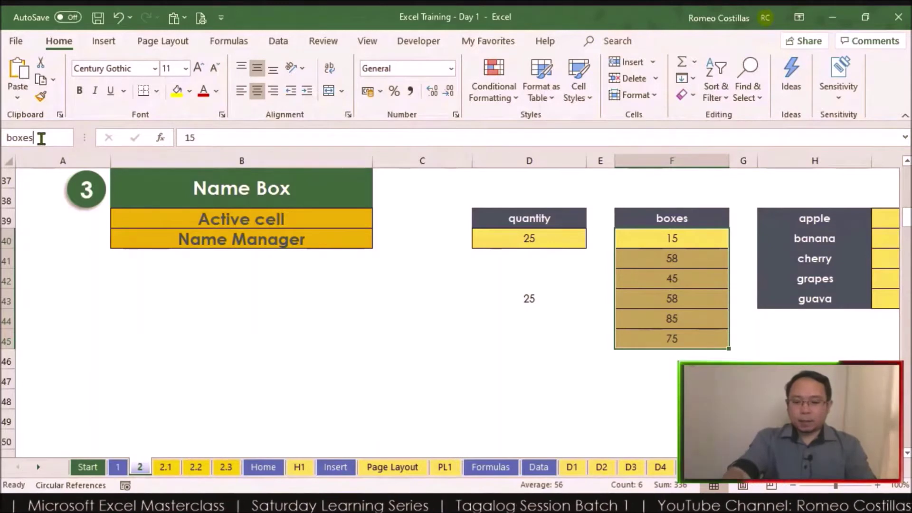
key("Return")
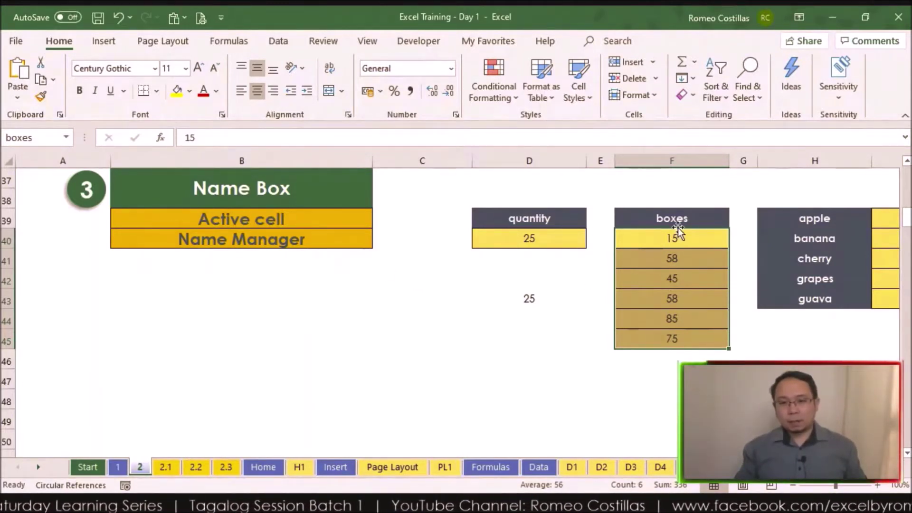
left_click(649, 365)
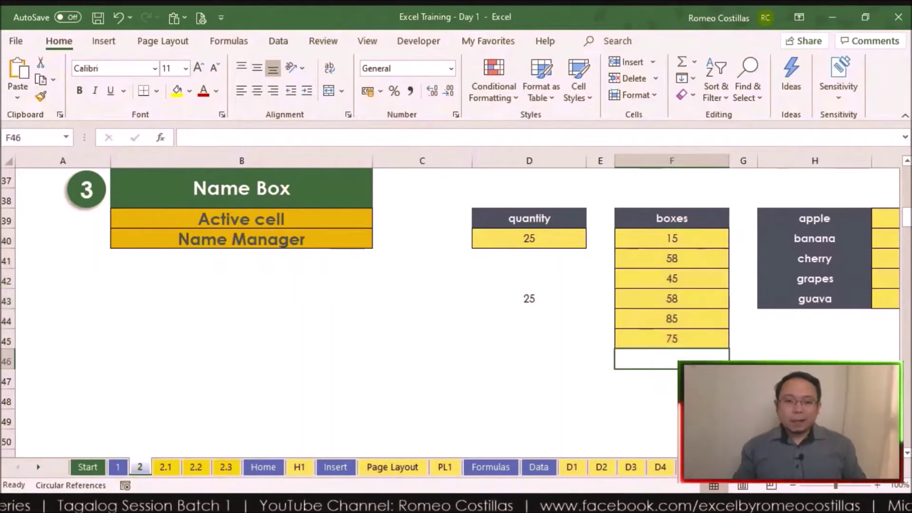
Enter =SUM(boxes) in F47, totalling 336
left_click(646, 379)
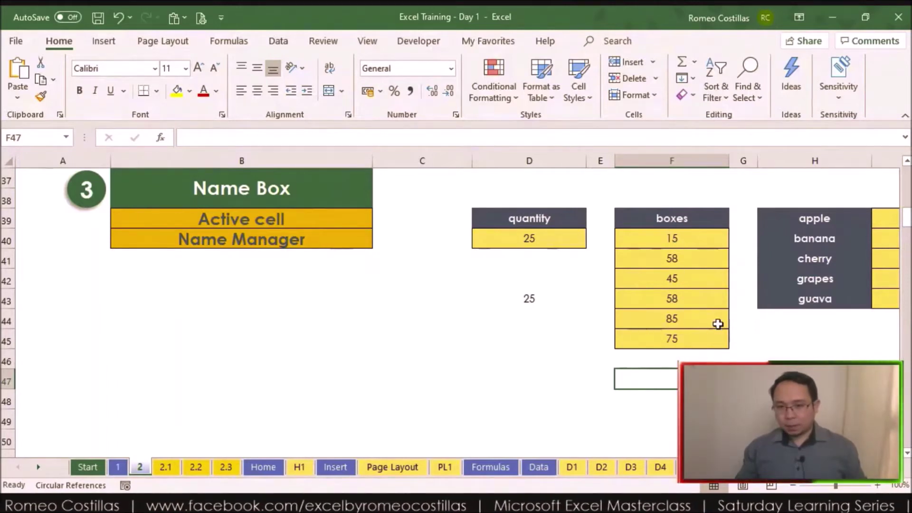
type("=sum(")
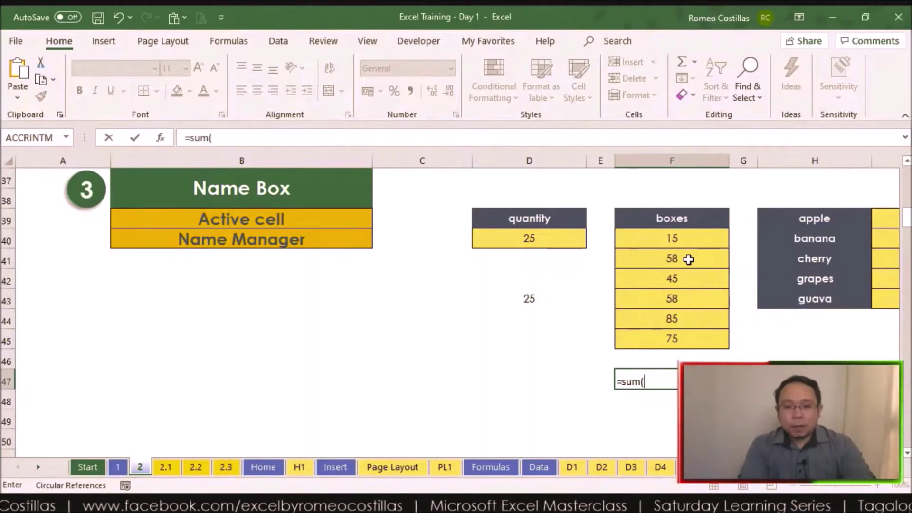
type("oxes")
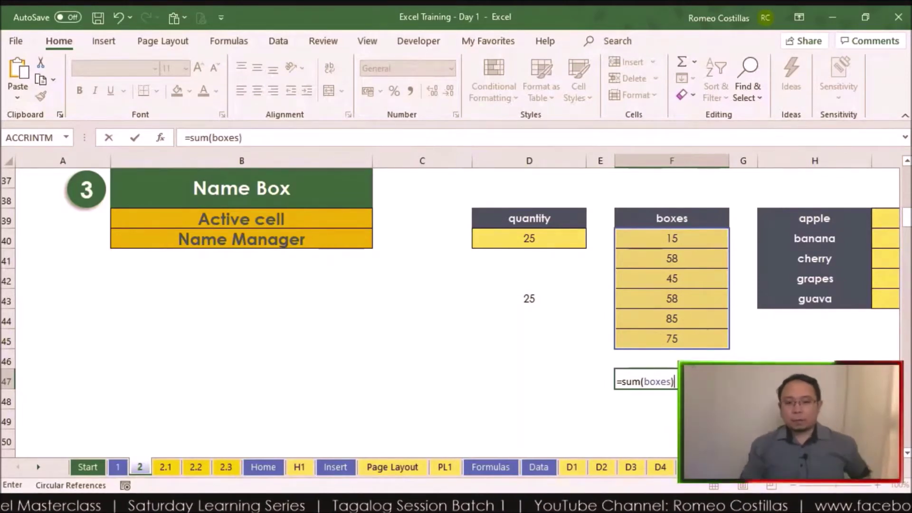
key("Return")
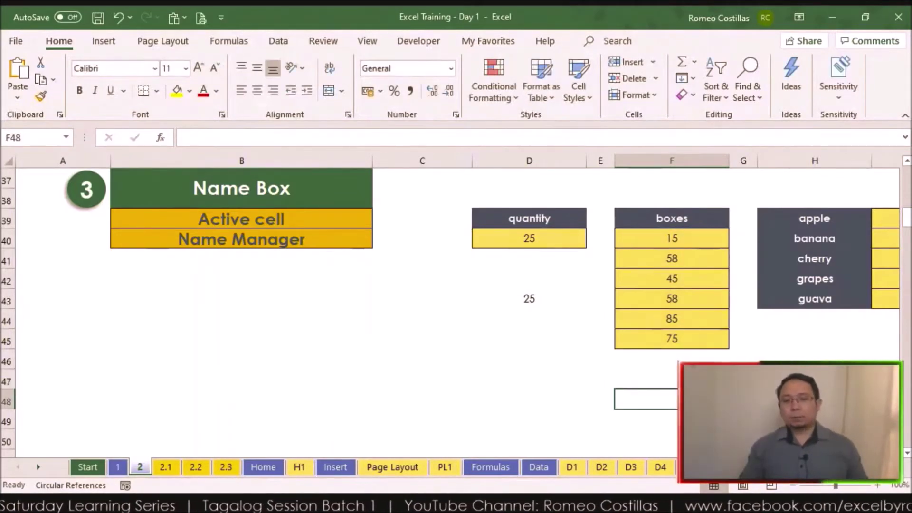
key("Up")
Center the 336 result in F47 horizontally and vertically
left_click(257, 90)
left_click(257, 68)
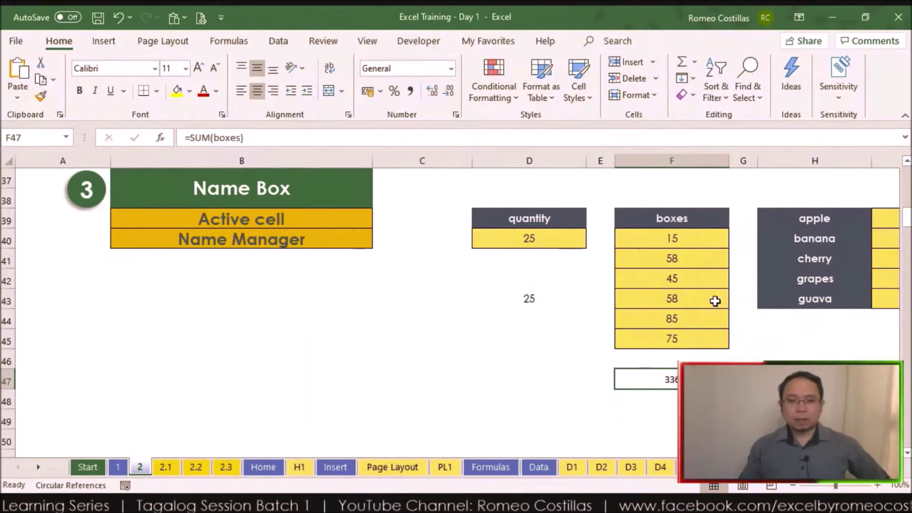
scroll(518, 385, "down", 1)
left_click(712, 360)
Enter =SUM(boxes)/quantity in F50, giving 13.44
type("=sum")
key("Tab")
type("box")
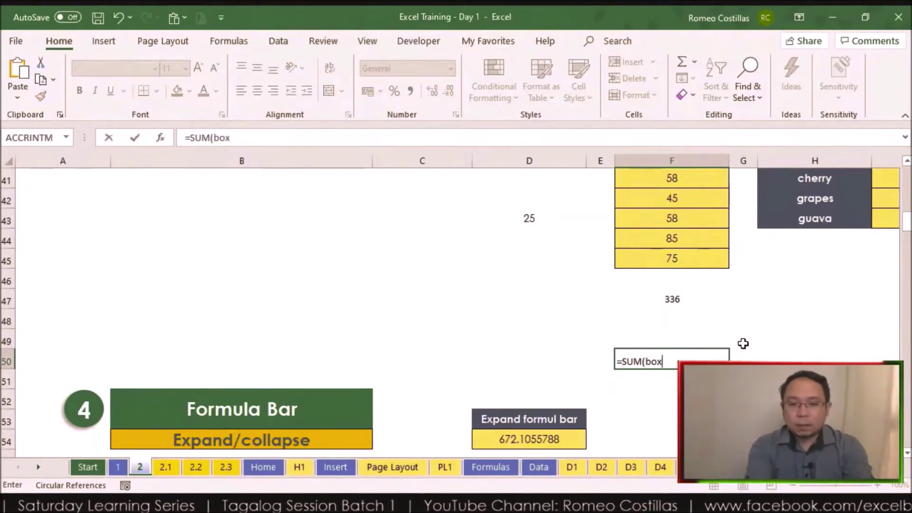
type("es)/quantity")
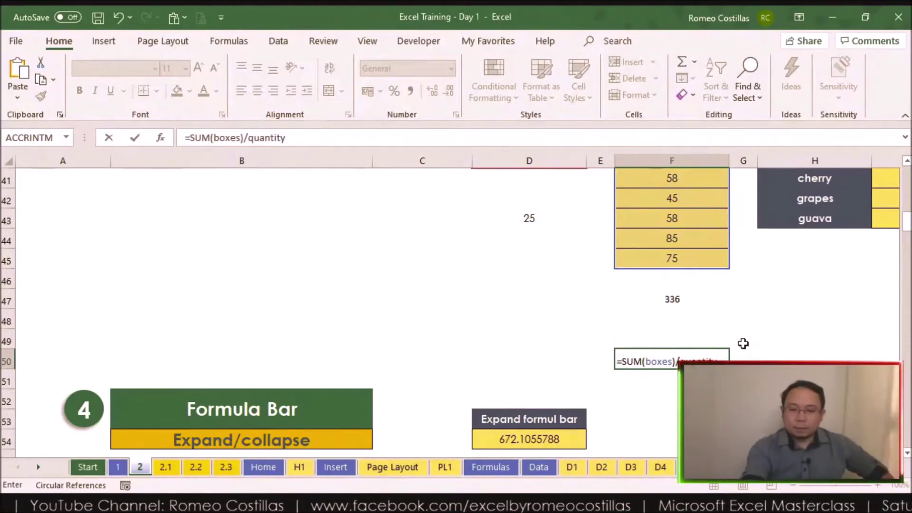
key("Return")
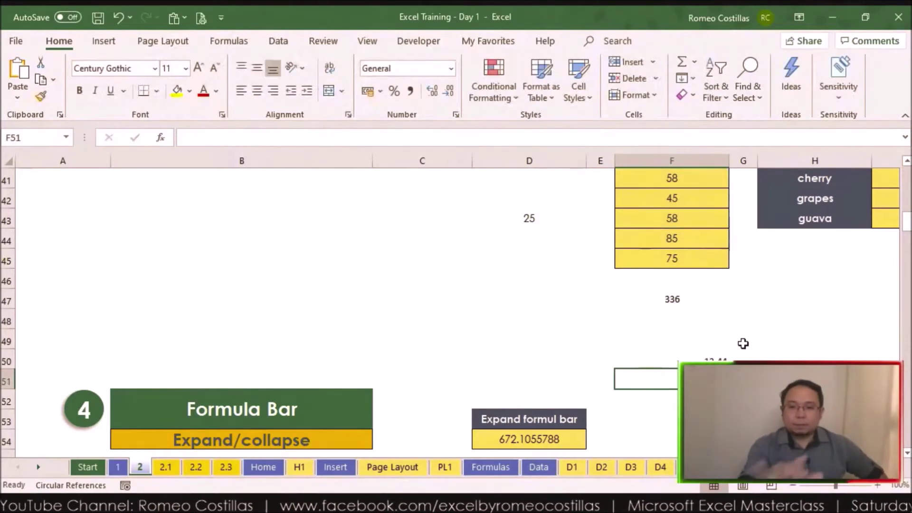
Center the F50 result and select the boxes values F40:F45
left_click(702, 356)
left_click(256, 89)
scroll(456, 304, "up", 2)
scroll(456, 304, "down", 2)
scroll(456, 304, "up", 2)
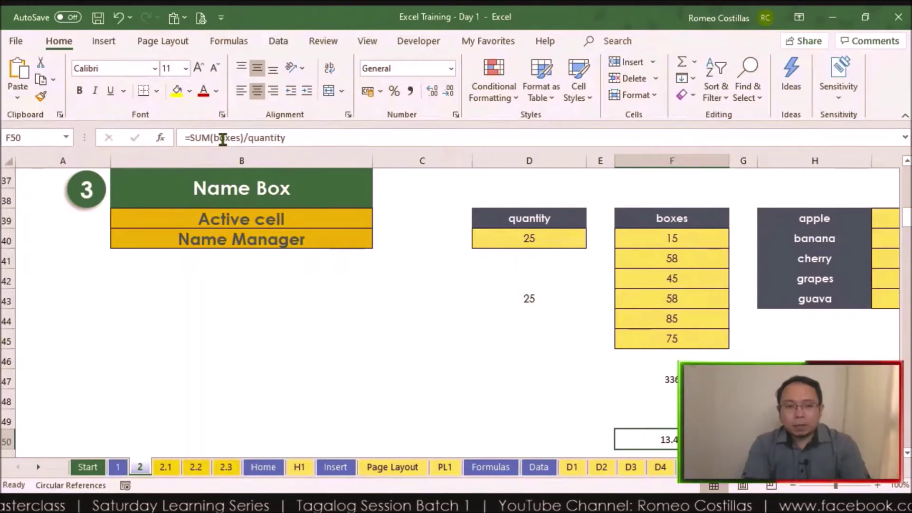
left_click_drag(672, 239, 684, 331)
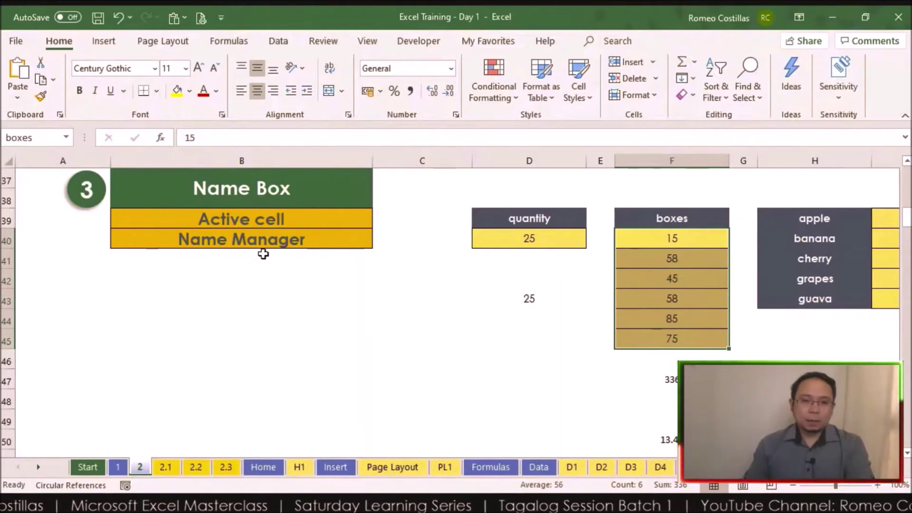
In Name Manager, confirm the boxes name refers to F40:F45
left_click(224, 41)
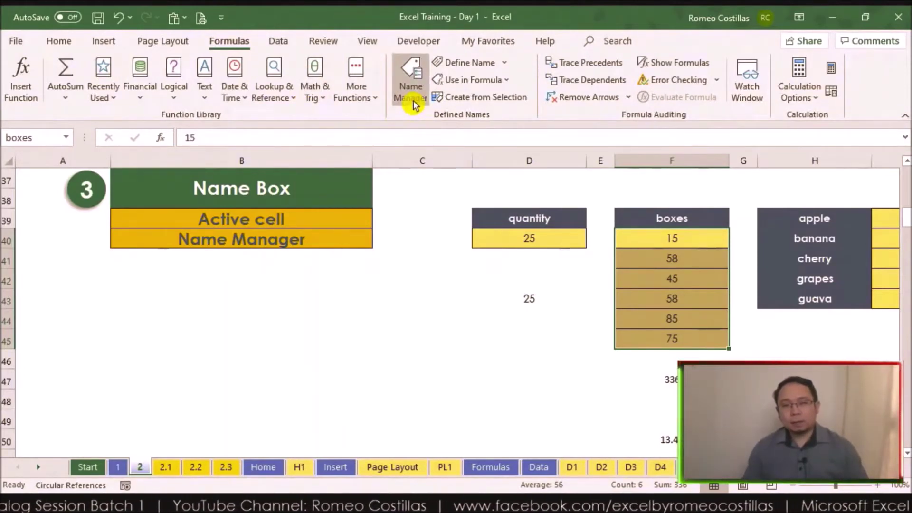
left_click(412, 83)
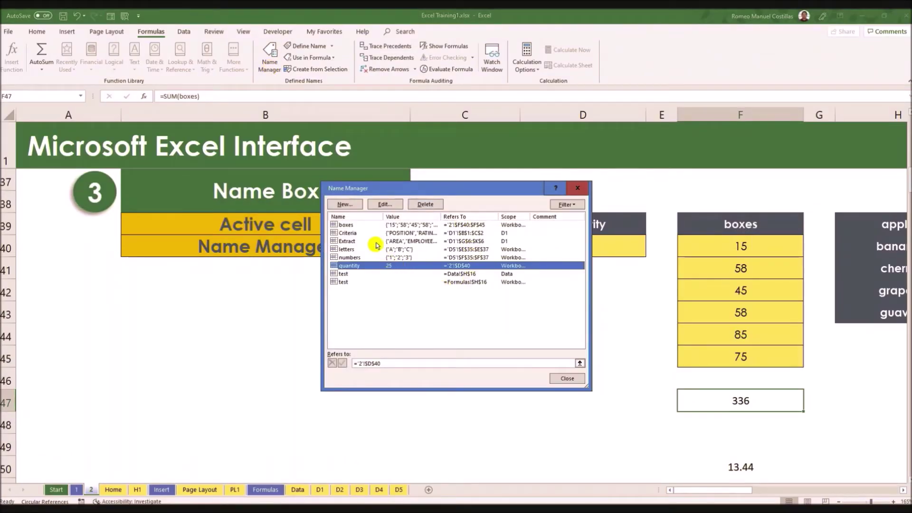
left_click(352, 225)
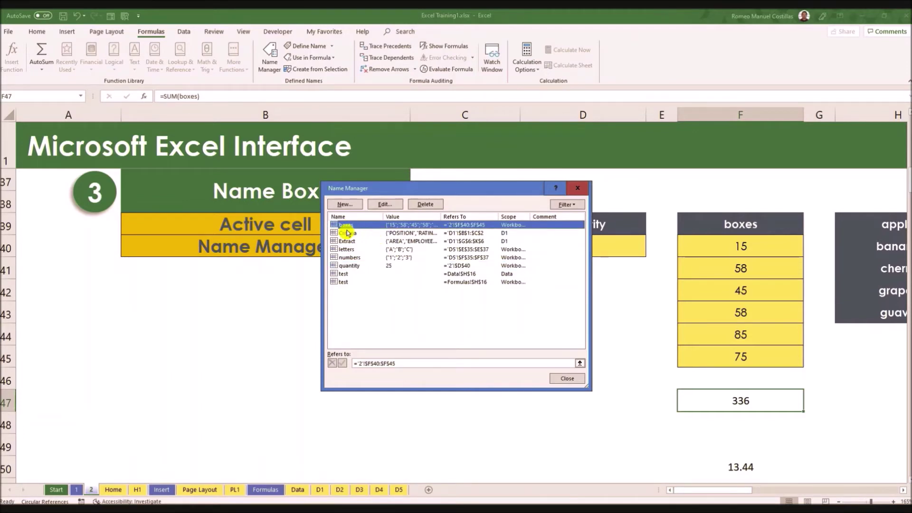
left_click(385, 205)
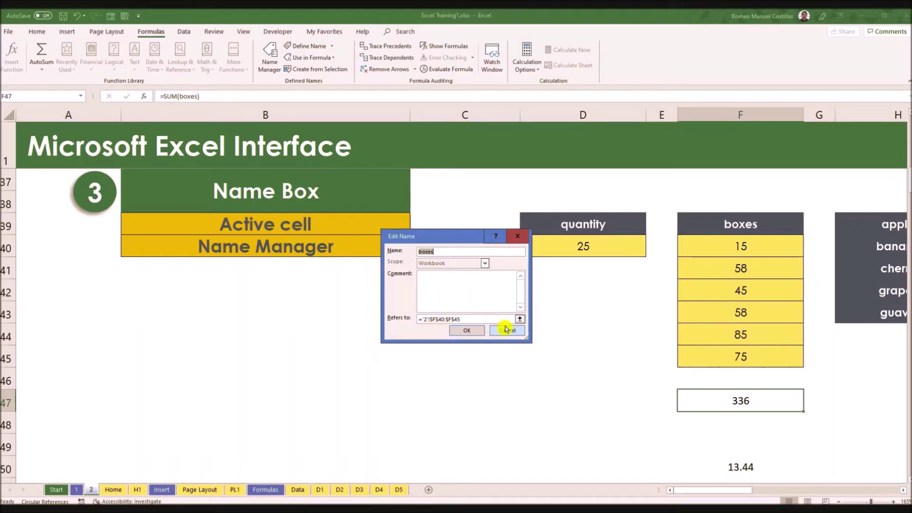
left_click(521, 321)
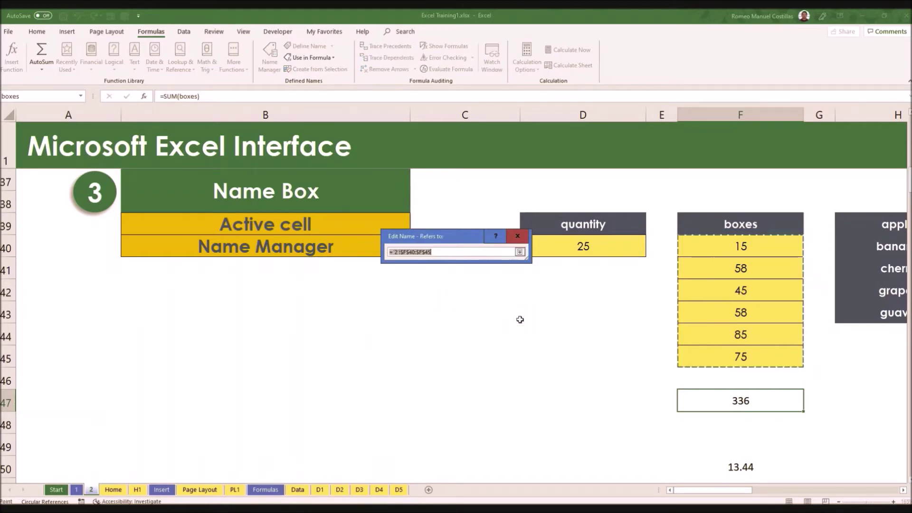
left_click_drag(711, 244, 710, 347)
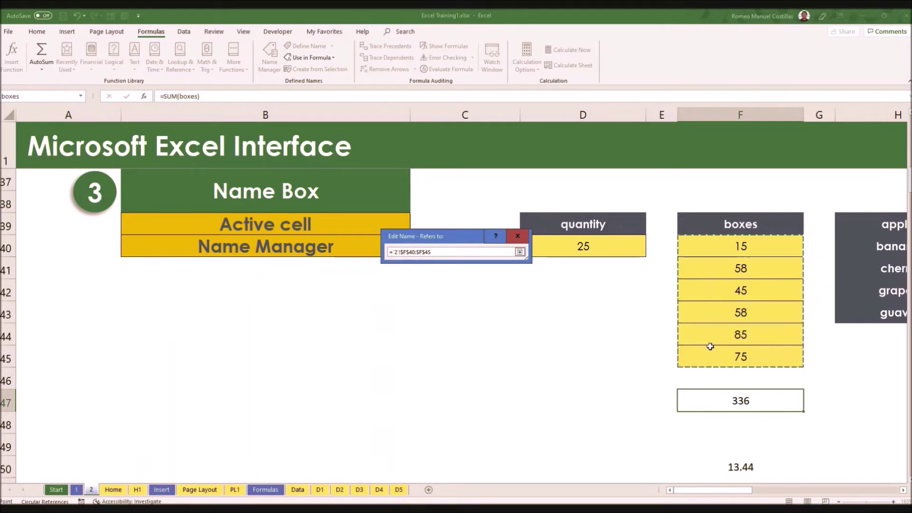
left_click(520, 253)
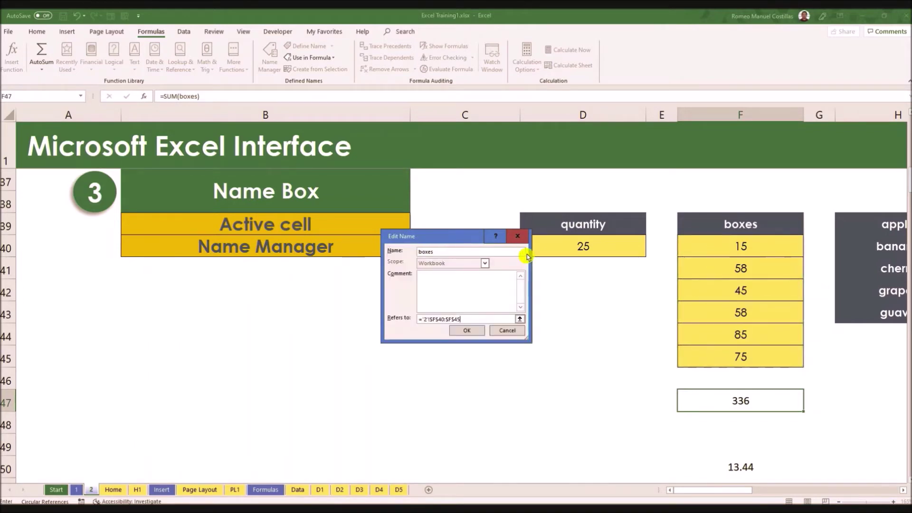
left_click(466, 330)
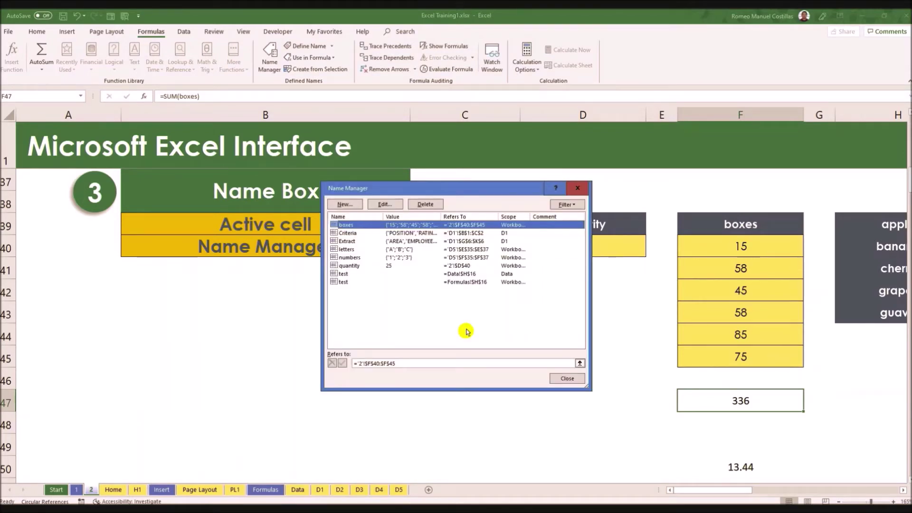
Check that the quantity name refers to D40 and confirm it
left_click(361, 267)
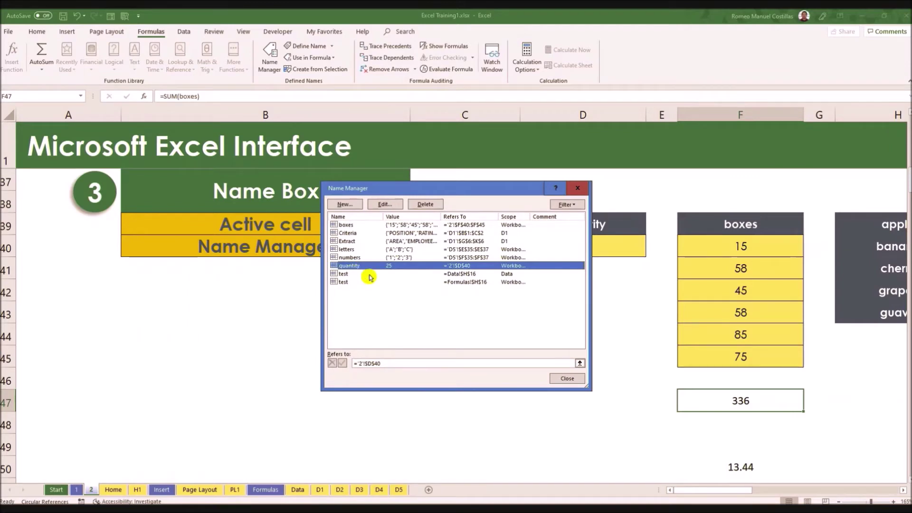
left_click(384, 204)
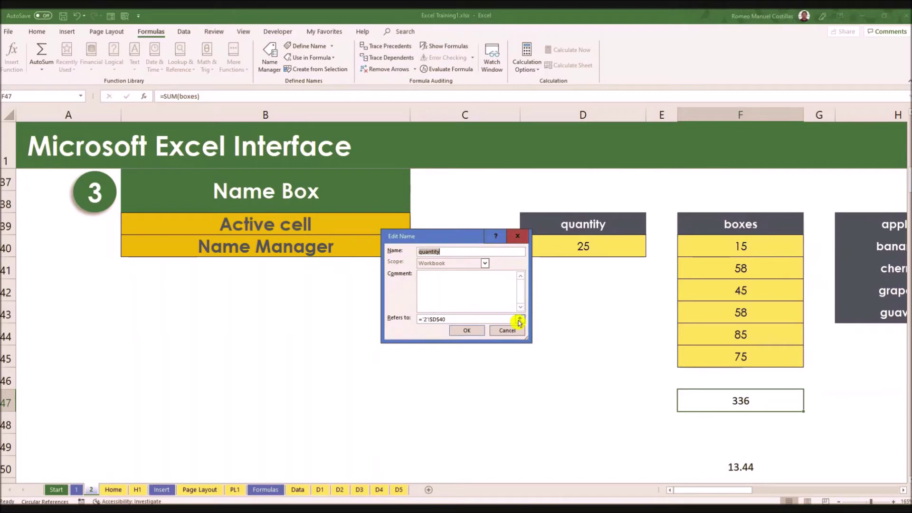
left_click(467, 330)
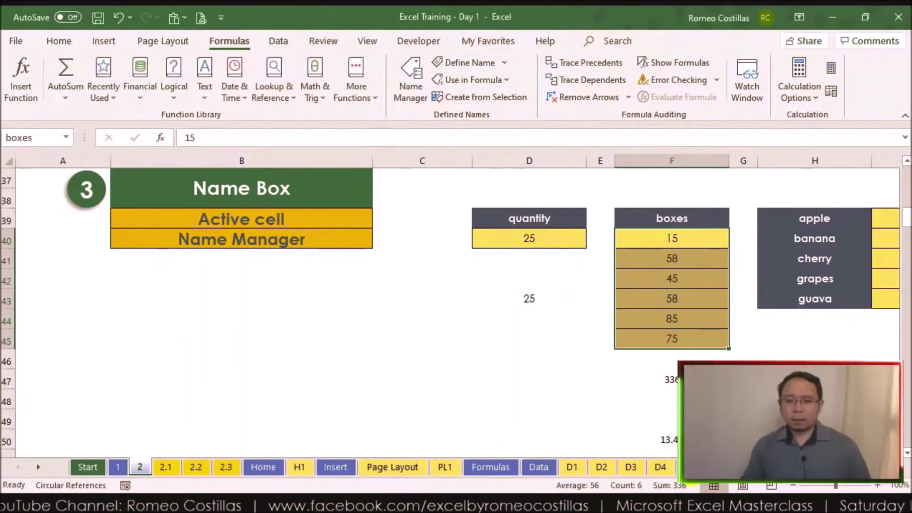
Leave the D5 and What-if Analysis sheets and jump to the cell named quantity
left_click(691, 467)
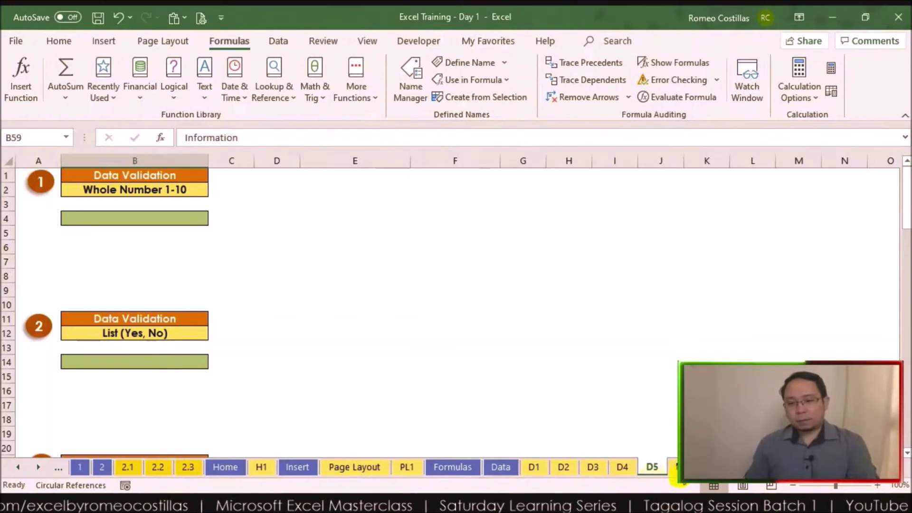
left_click(689, 467)
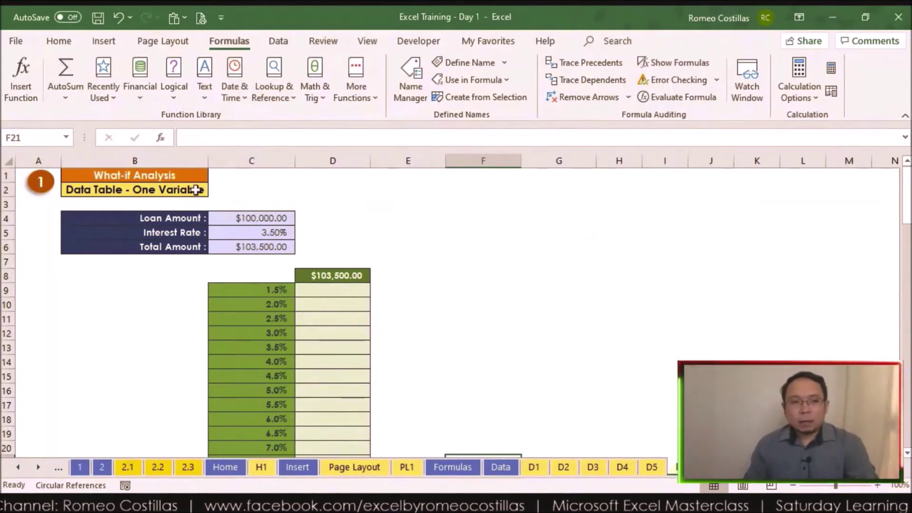
left_click(63, 139)
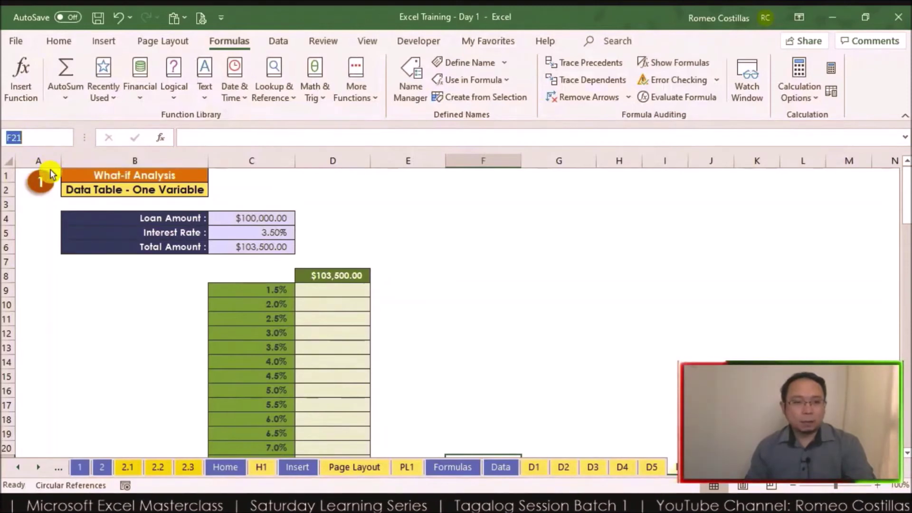
type("quantity")
key("Return")
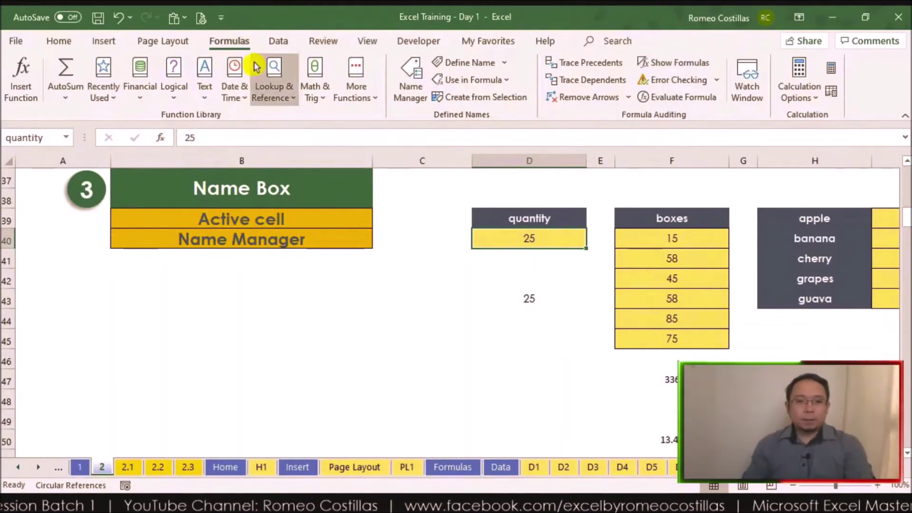
left_click(59, 41)
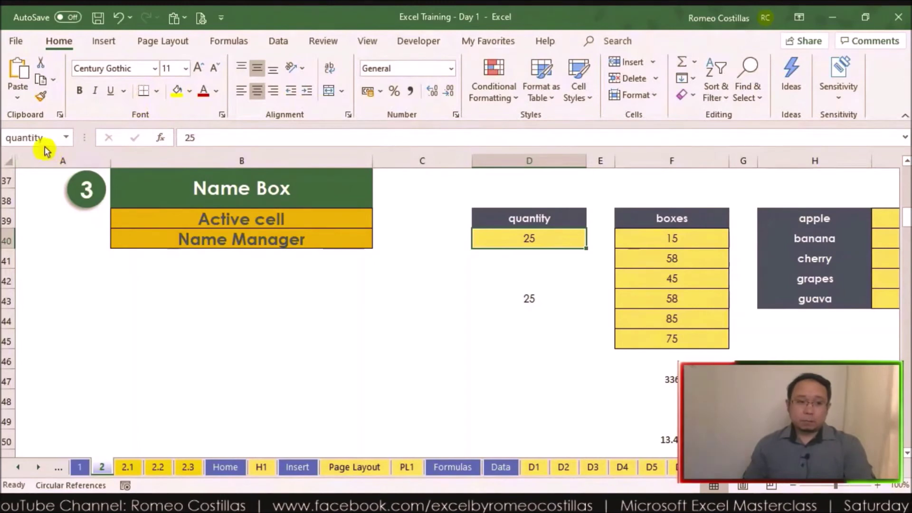
Review the fruit values: apple 5, banana 15, cherry 16, grapes 45, guava 14
left_click_drag(93, 138, 125, 141)
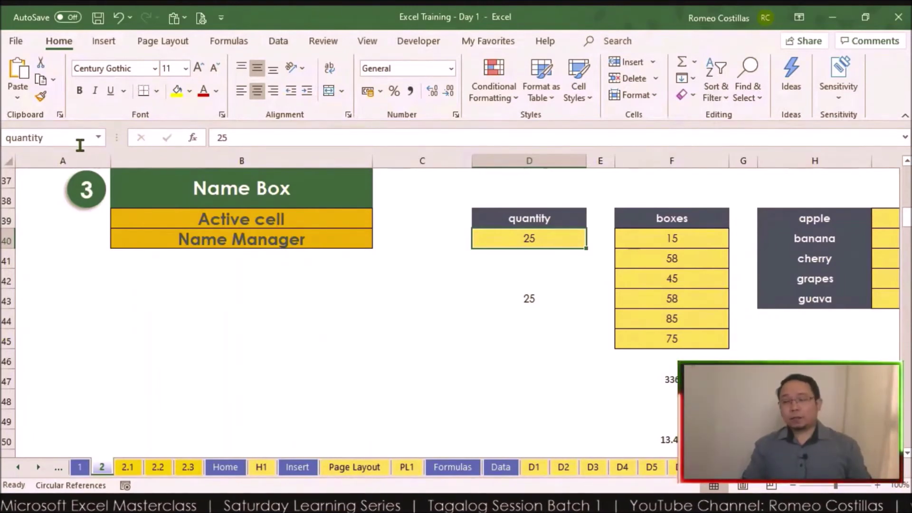
scroll(630, 342, "right", 2)
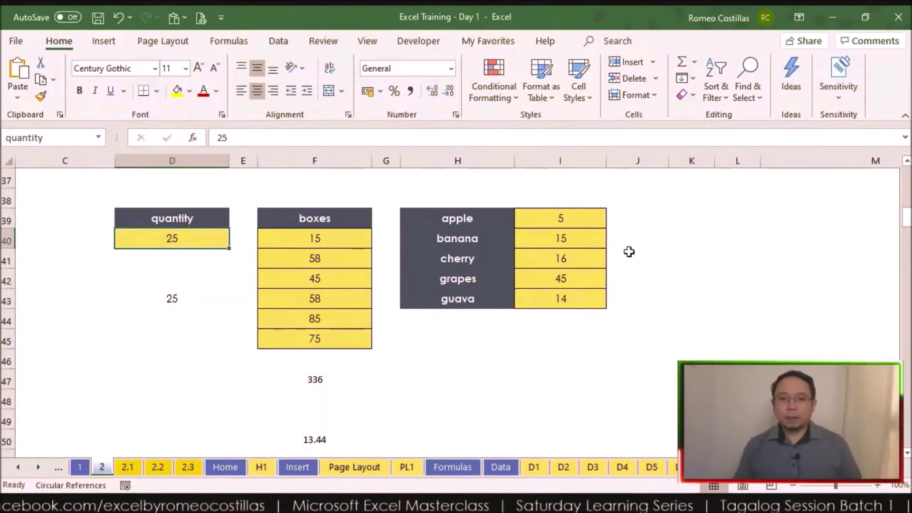
left_click(587, 217)
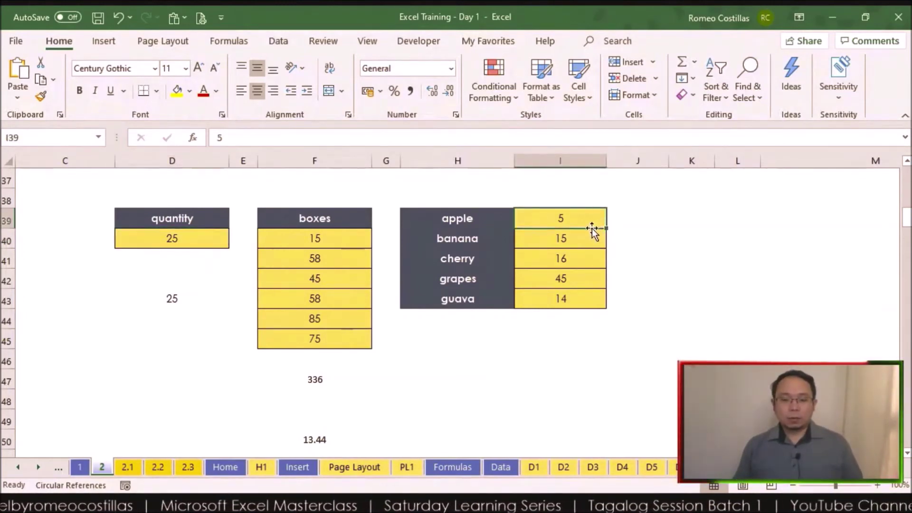
left_click(494, 224)
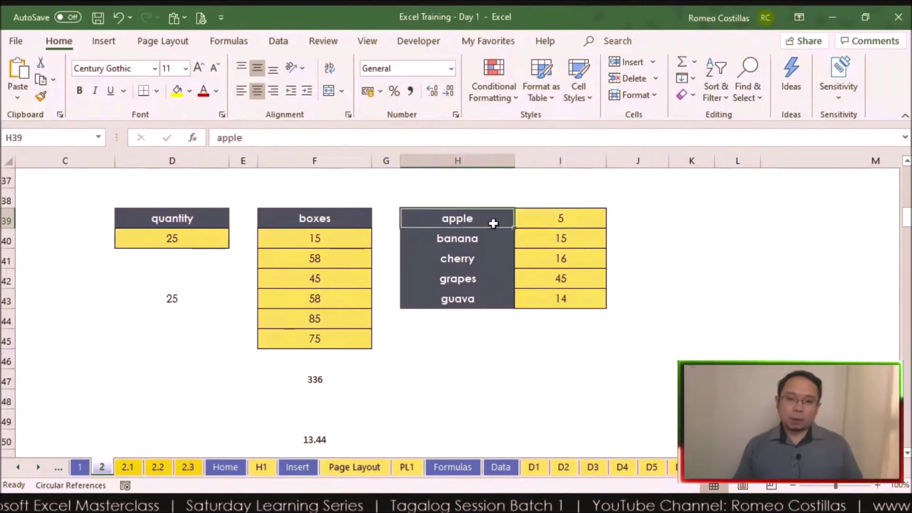
left_click(569, 238)
left_click(498, 240)
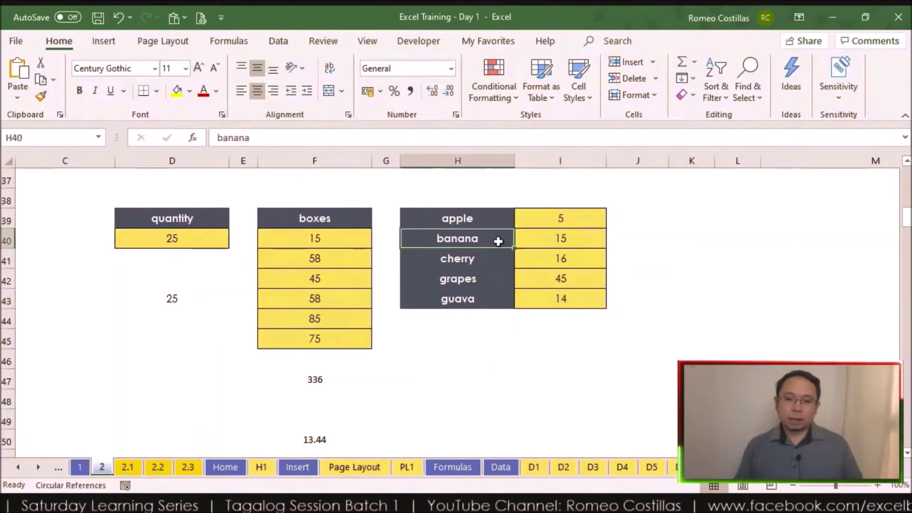
left_click(560, 256)
type("16")
left_click(568, 280)
left_click(566, 300)
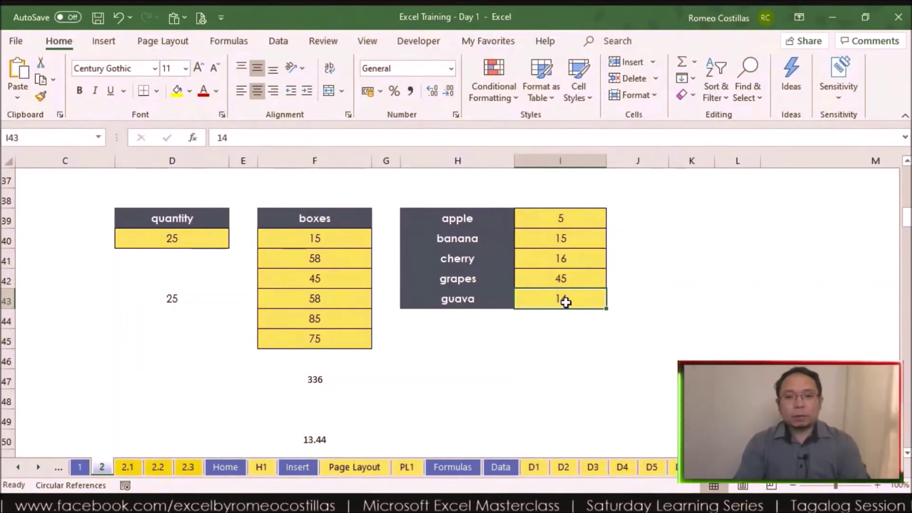
Select the fruit table H39:I43, labels and values together
left_click(576, 222)
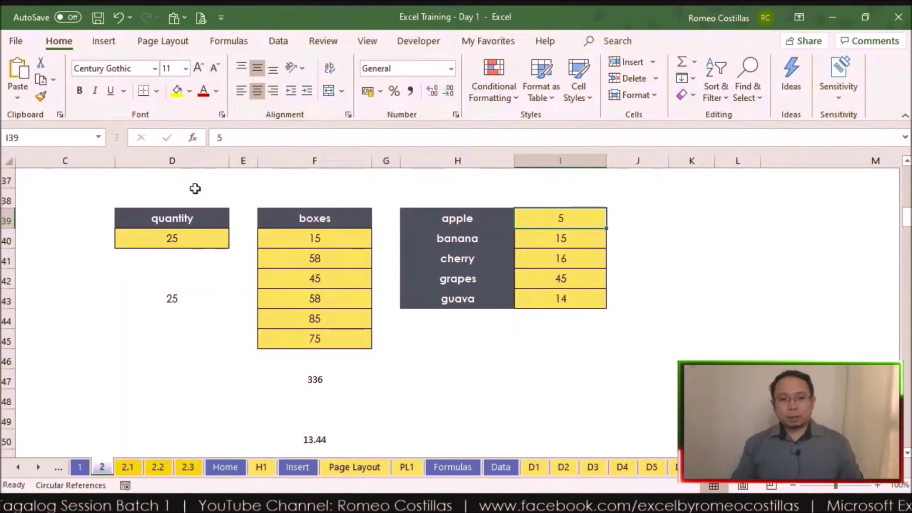
left_click(522, 350)
left_click_drag(480, 229, 571, 295)
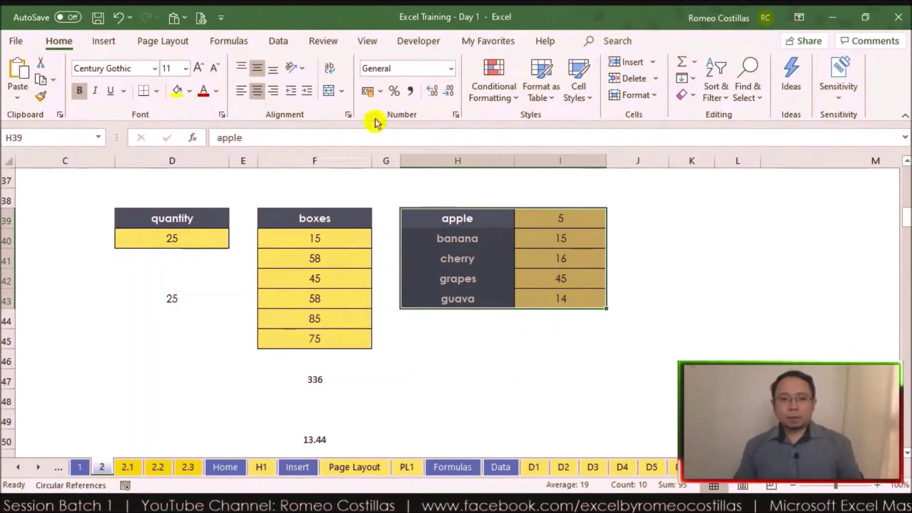
Name the fruit values I39:I43 from their left-column labels with Create from Selection
left_click(221, 41)
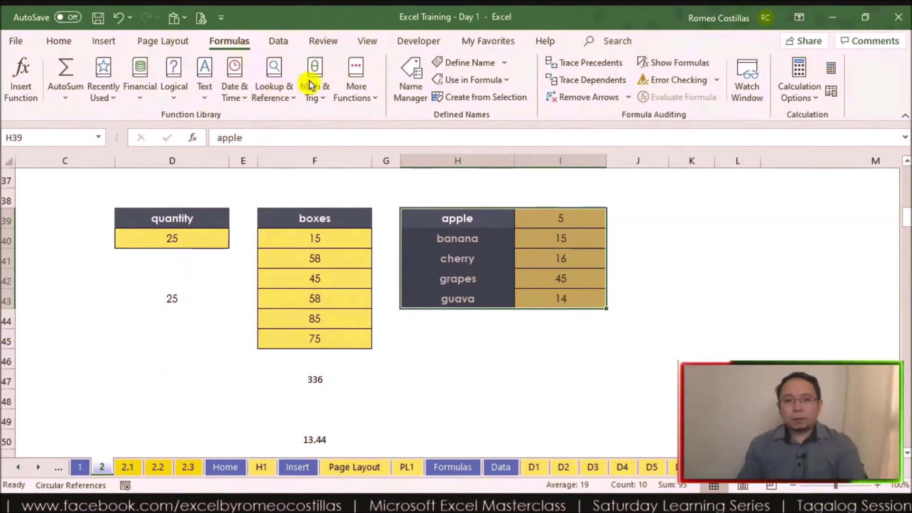
left_click(494, 97)
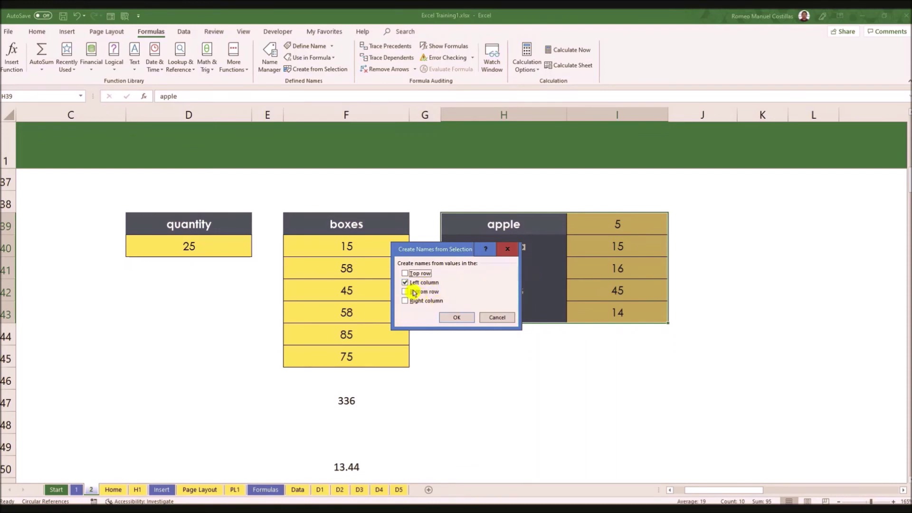
left_click(458, 317)
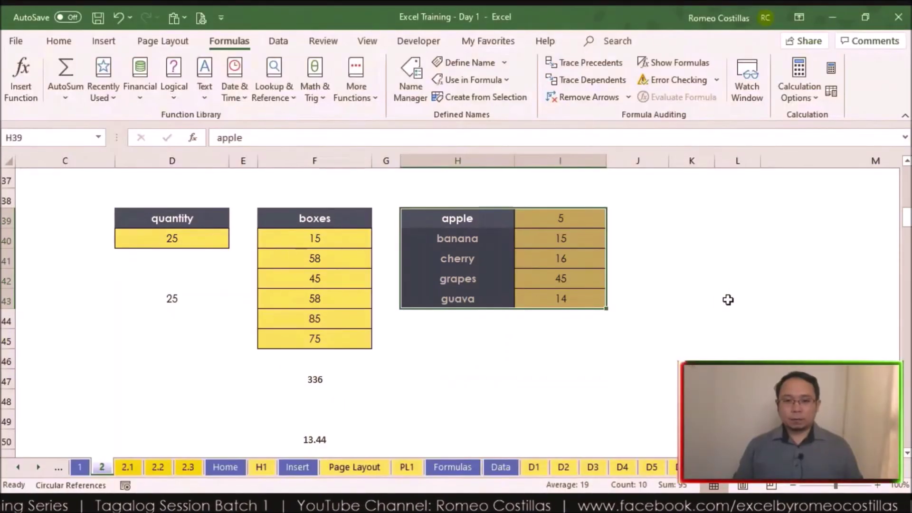
left_click(590, 219)
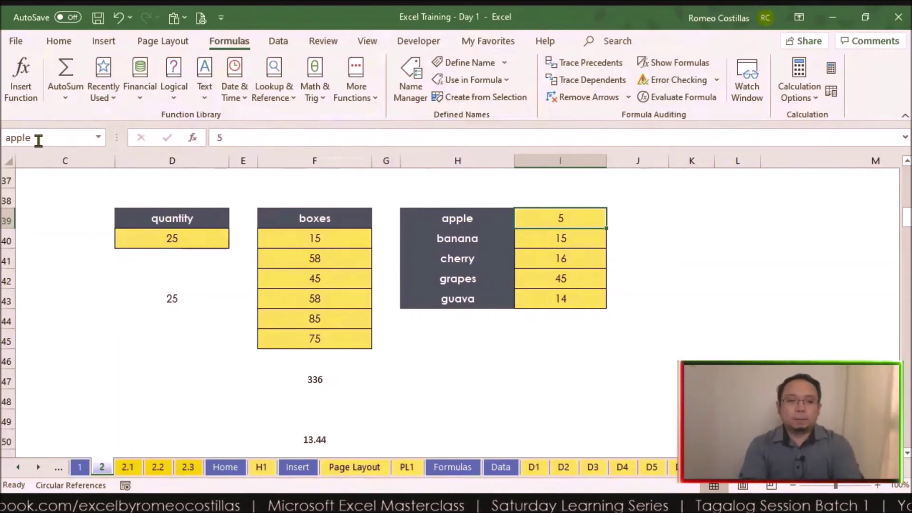
key("Down")
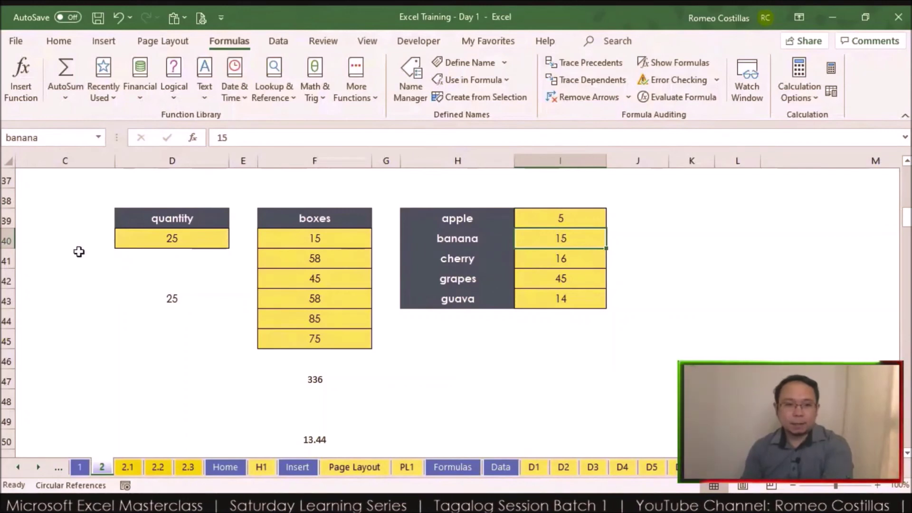
left_click(570, 259)
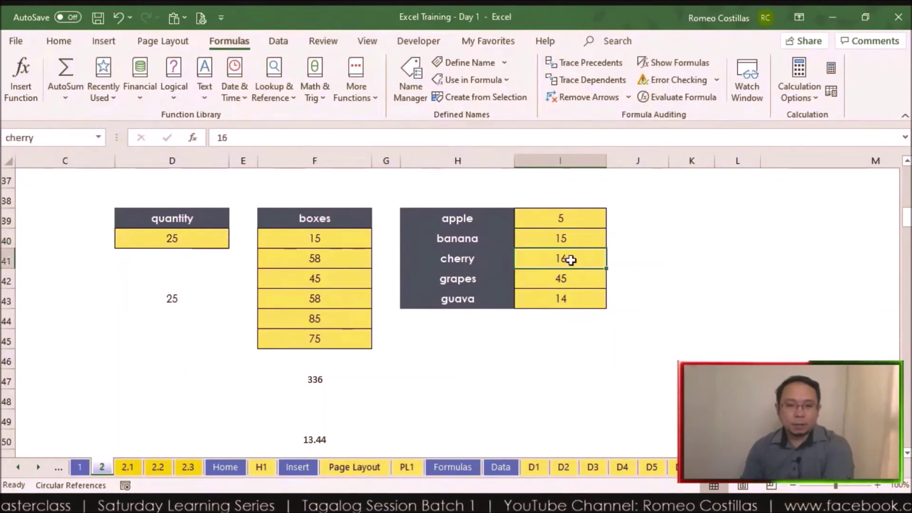
left_click(586, 277)
left_click(577, 298)
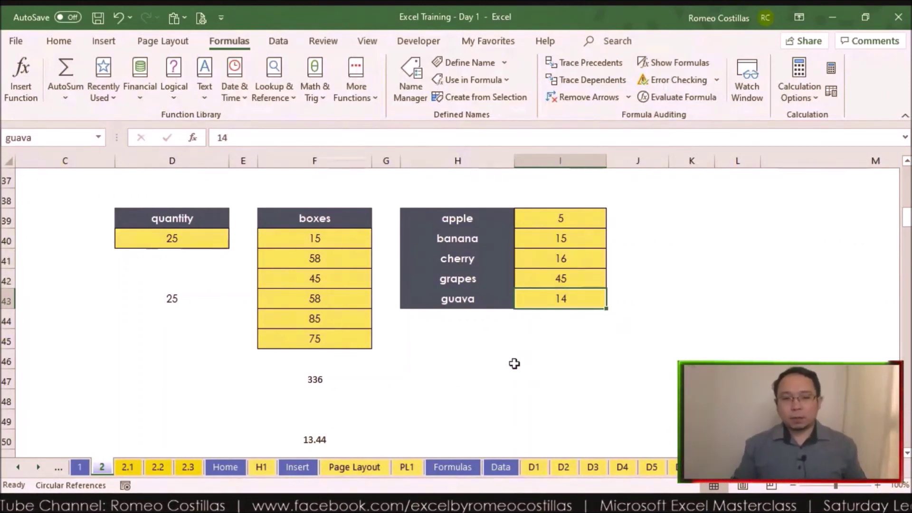
left_click(486, 358)
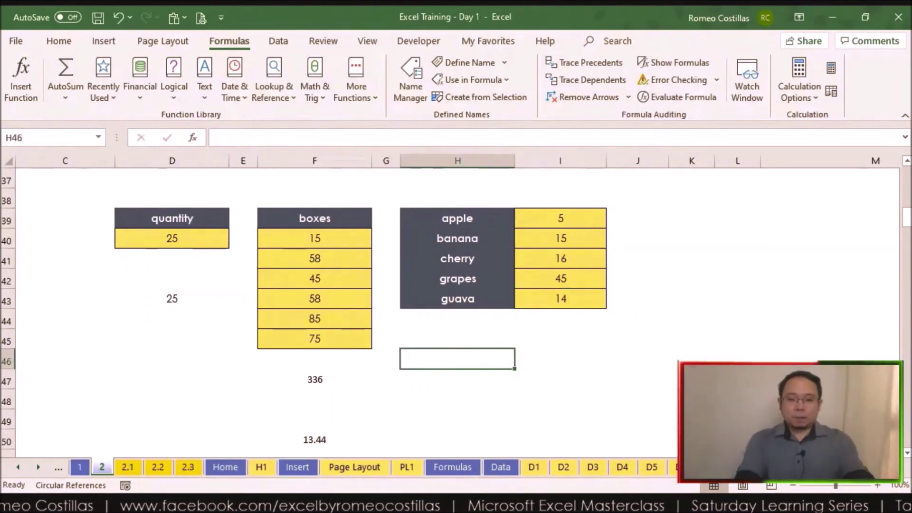
type("=apple")
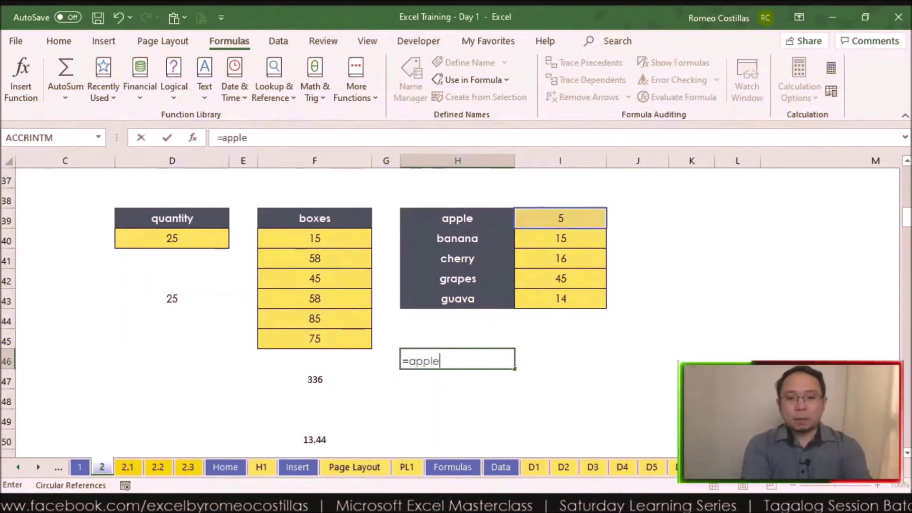
type(" + banana")
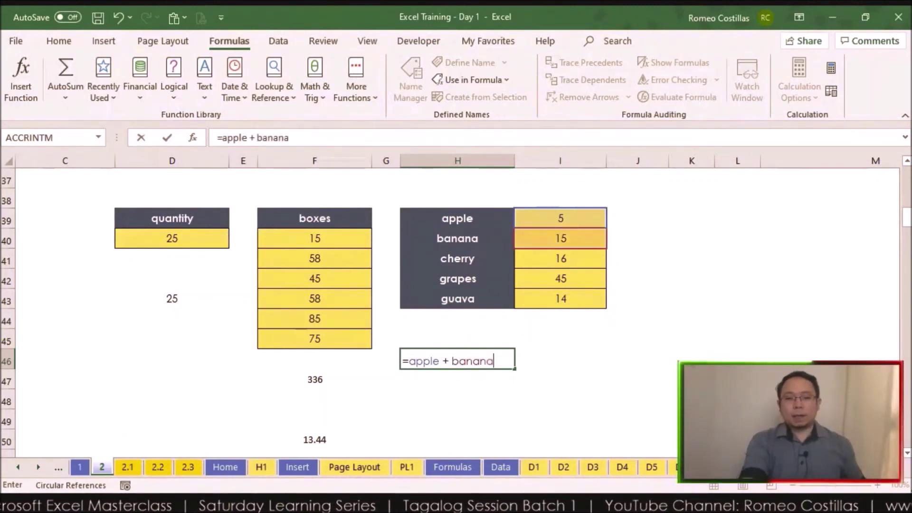
Commit =apple + banana in H46, check the sum, then replace it with =guava / apple (2.8)
key("Return")
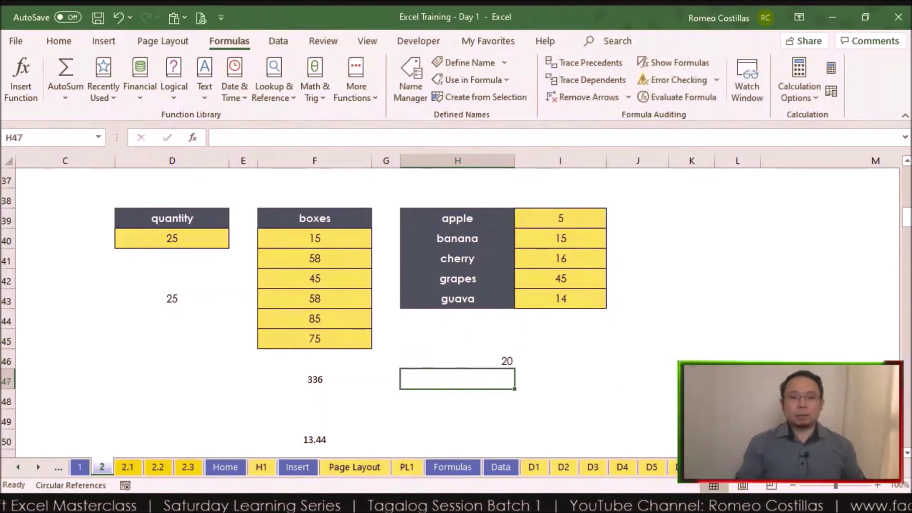
left_click_drag(577, 223, 583, 234)
left_click(479, 369)
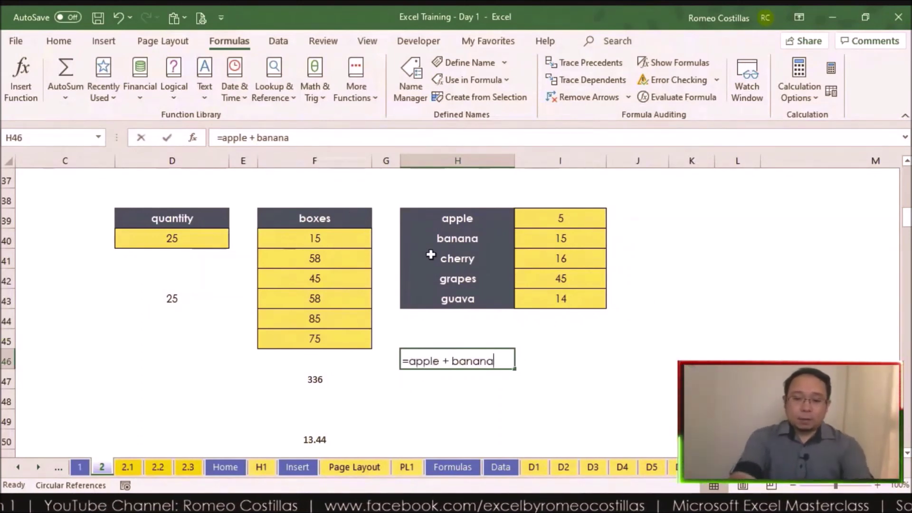
type("=gua")
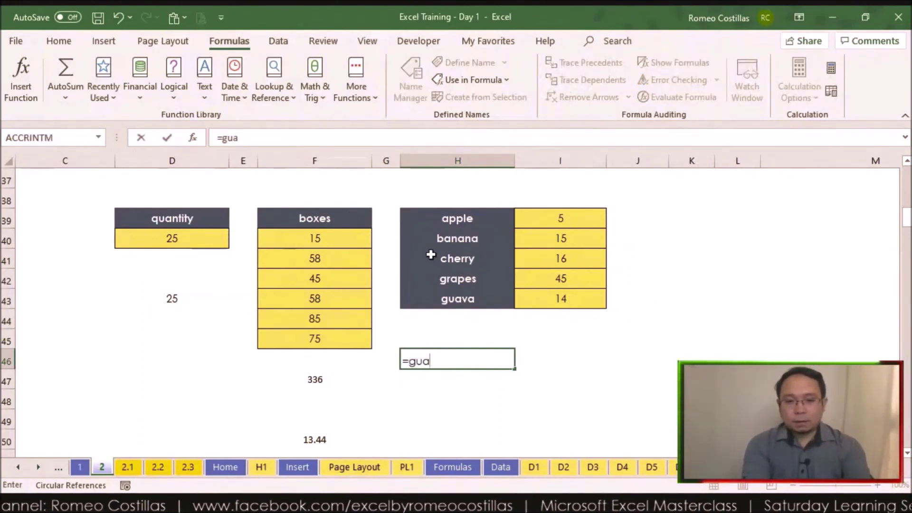
type("va / ")
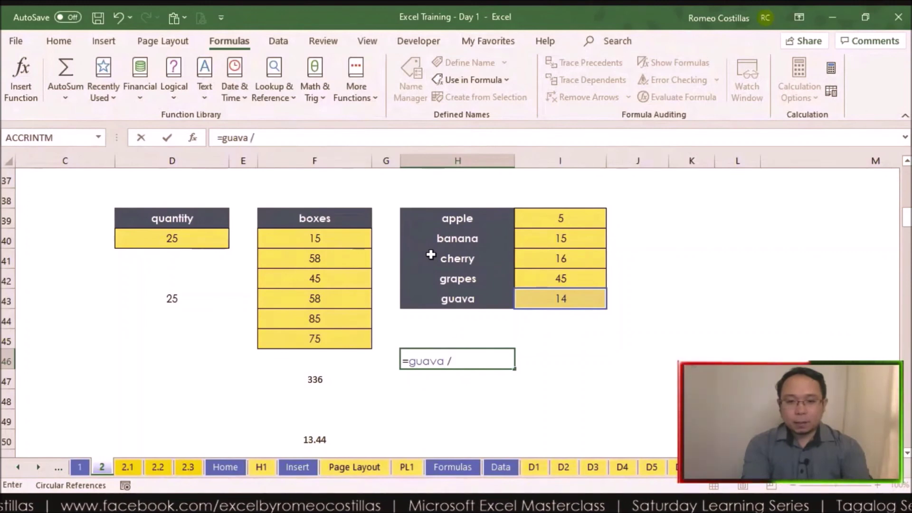
type("ap")
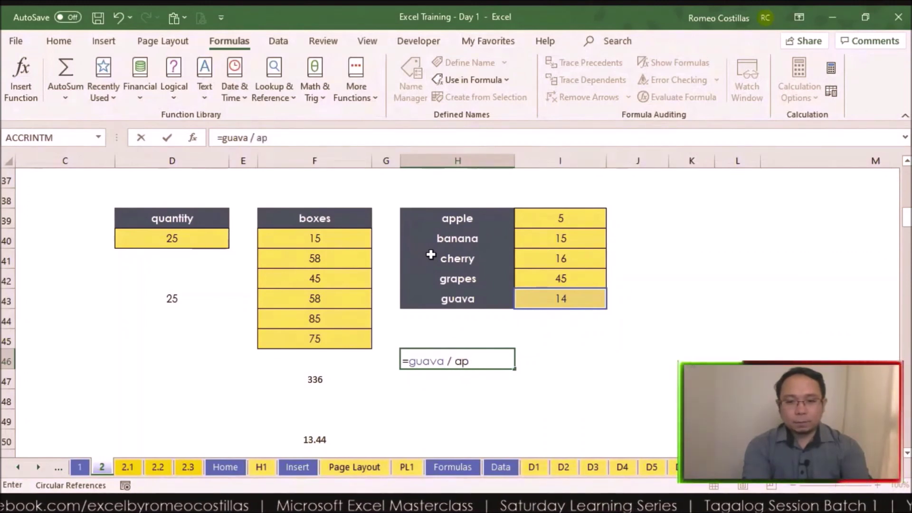
type("ple")
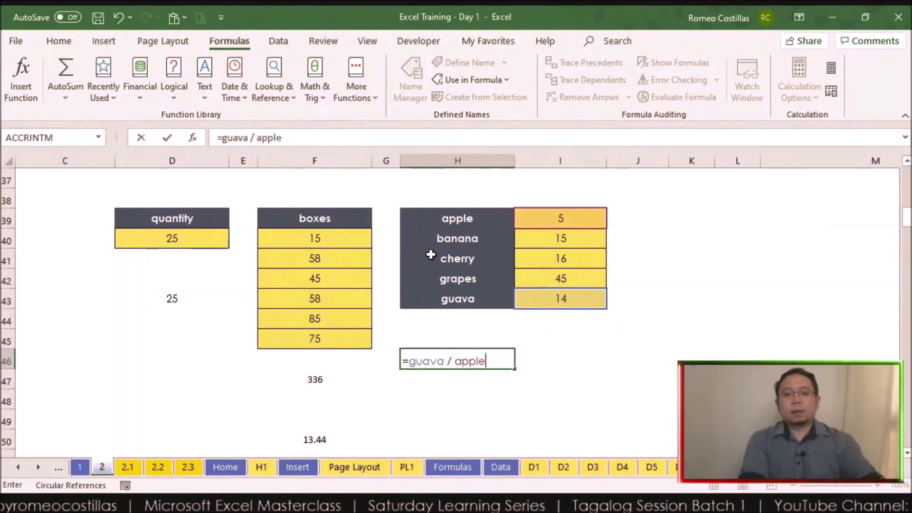
key("Return")
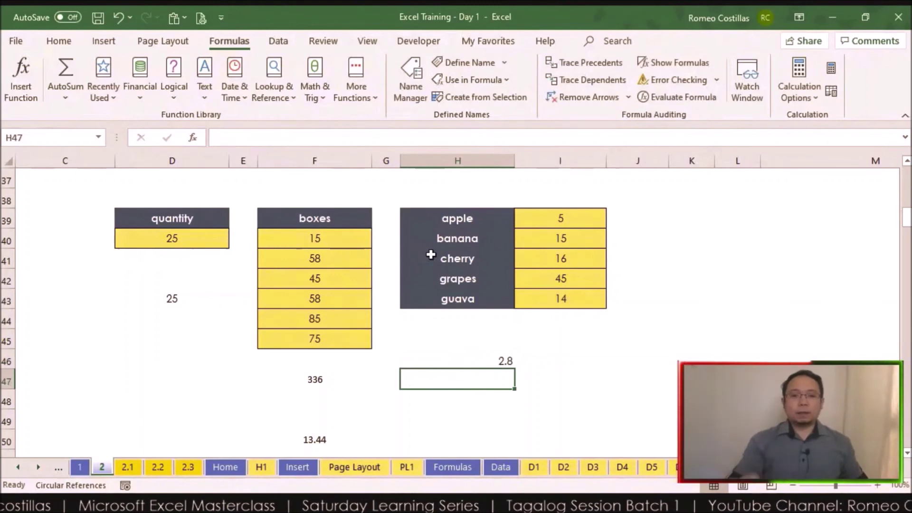
left_click(488, 359)
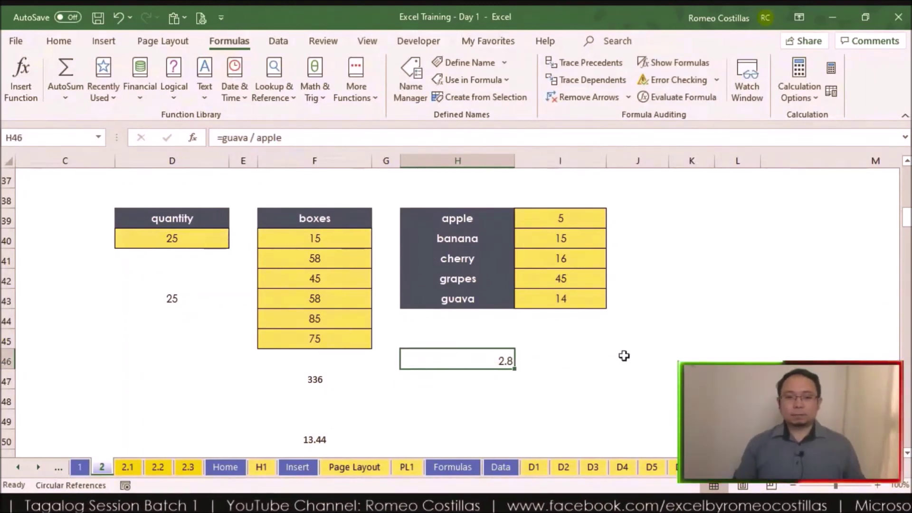
scroll(603, 398, "left", 2)
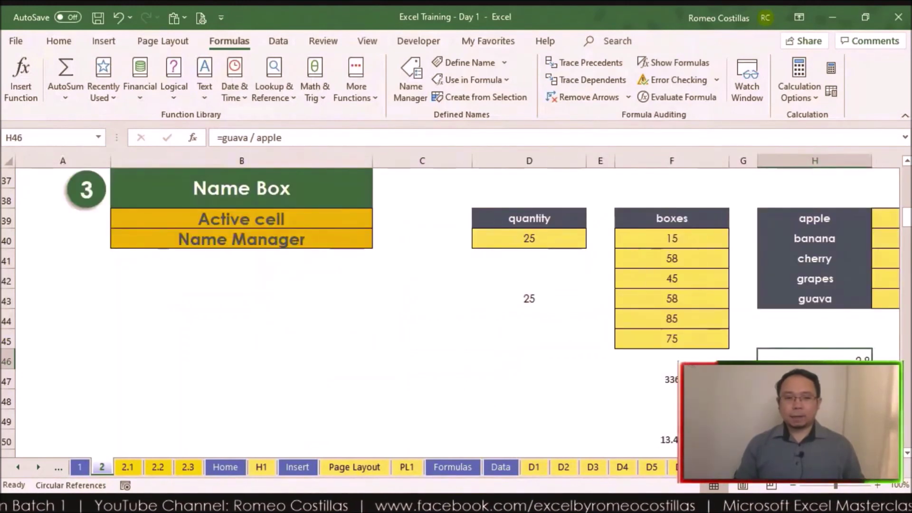